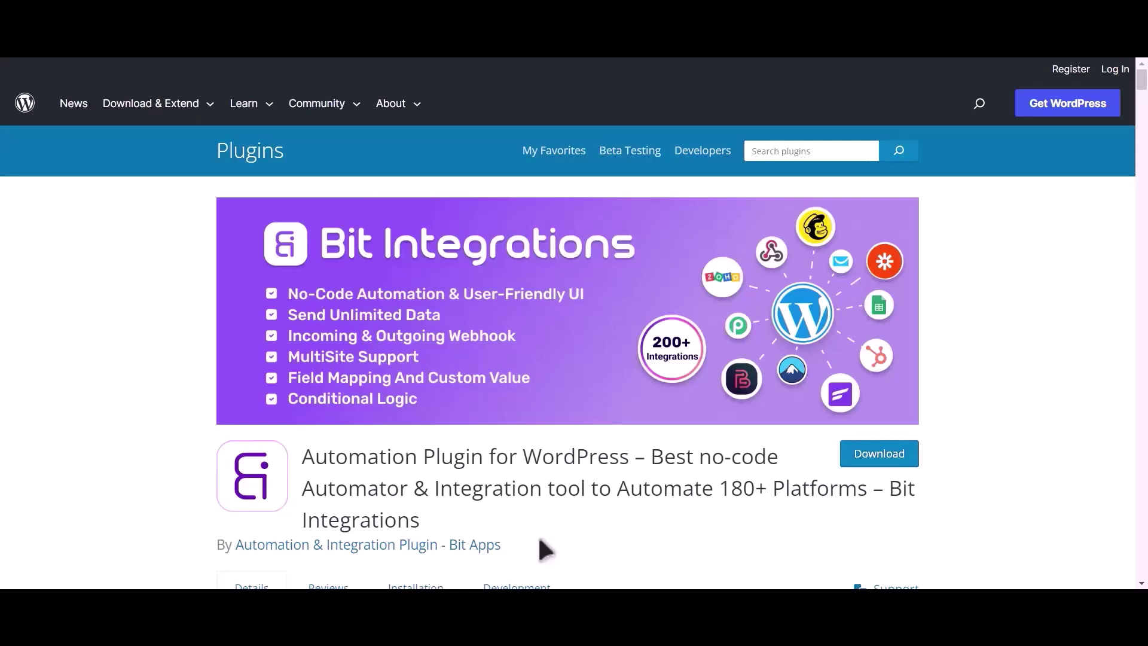
Select the 'Bit Integrations' plugin name on its WordPress.org Plugins page
{"action": "left_click_drag", "start_coordinate": [890, 489], "coordinate": [898, 508]}
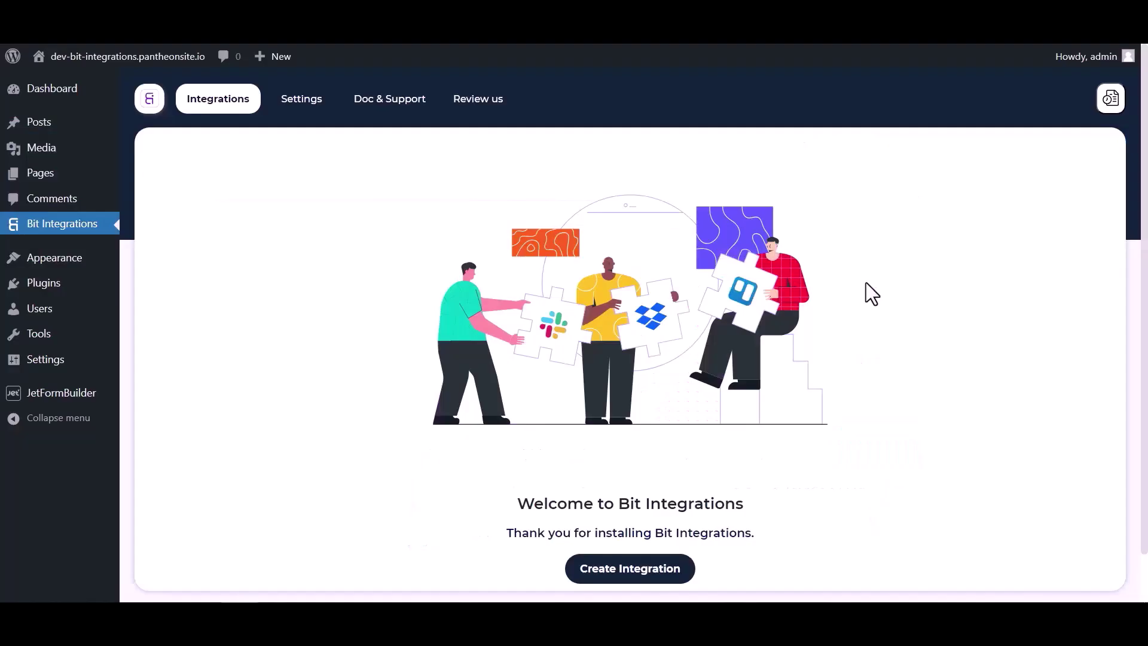
Create a new integration with a JetForm Builder trigger, copy its webhook URL and start fetching
{"action": "scroll", "coordinate": [419, 383], "scroll_direction": "down", "scroll_amount": 2}
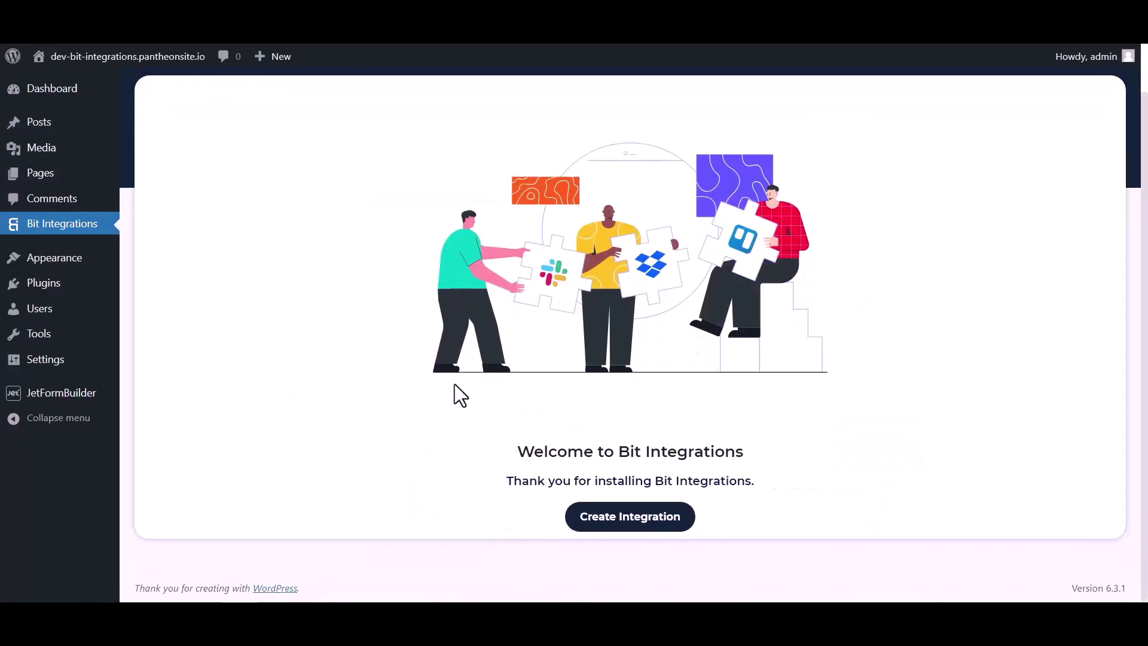
{"action": "left_click", "coordinate": [602, 521]}
{"action": "left_click", "coordinate": [428, 149]}
{"action": "type", "text": "jet"}
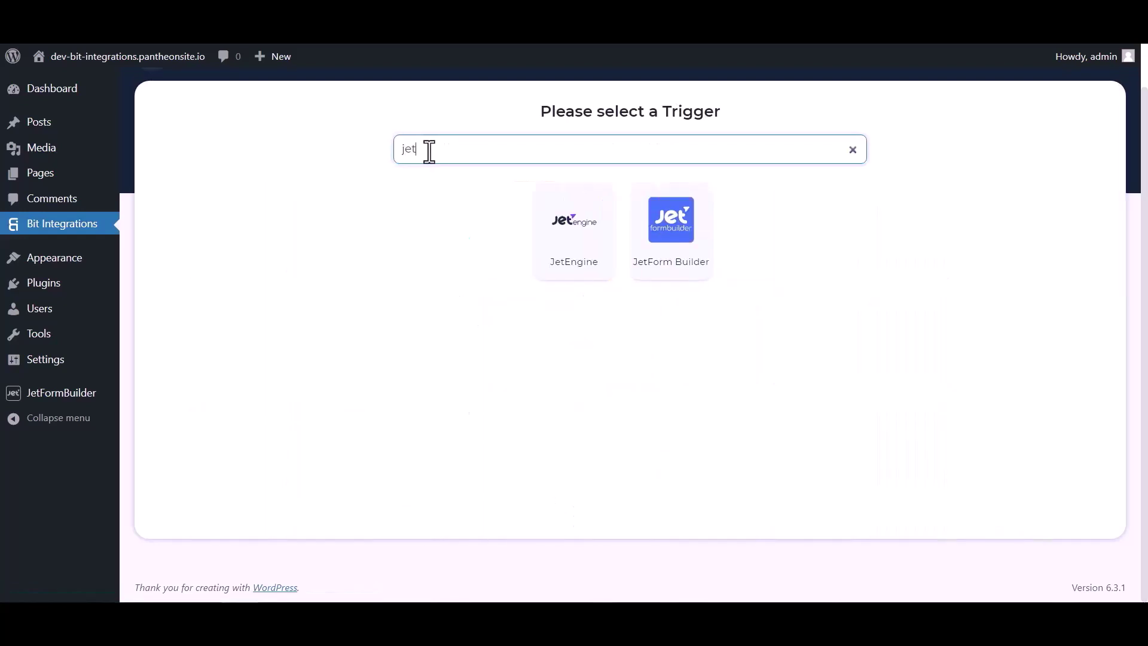
{"action": "left_click", "coordinate": [671, 256]}
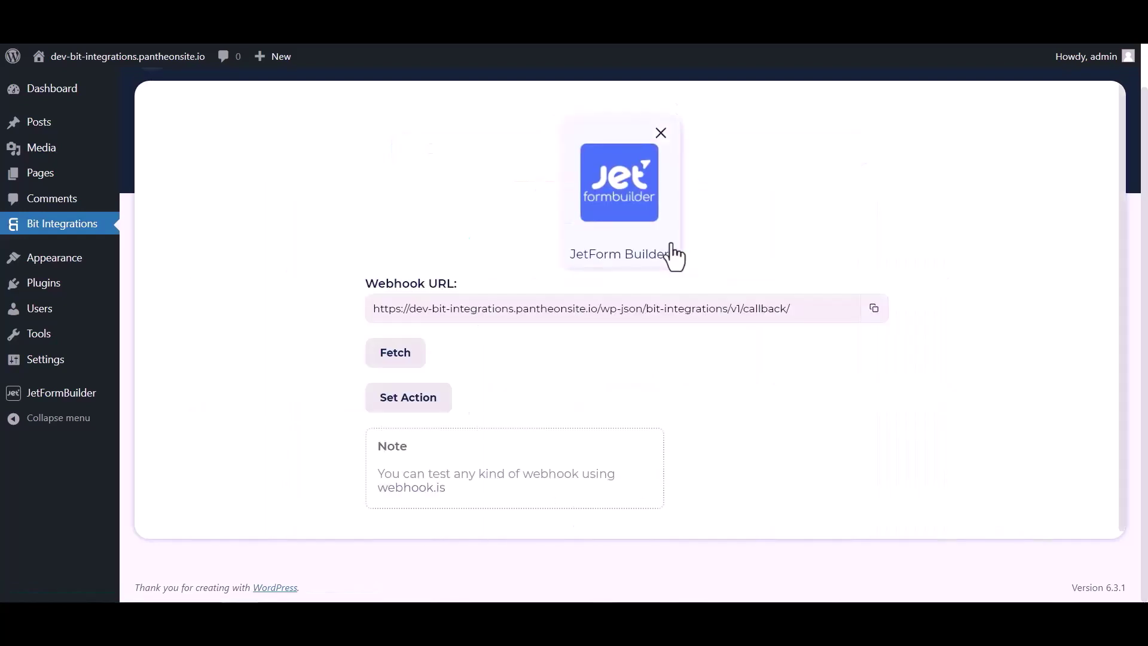
{"action": "left_click", "coordinate": [870, 311]}
{"action": "left_click", "coordinate": [402, 361]}
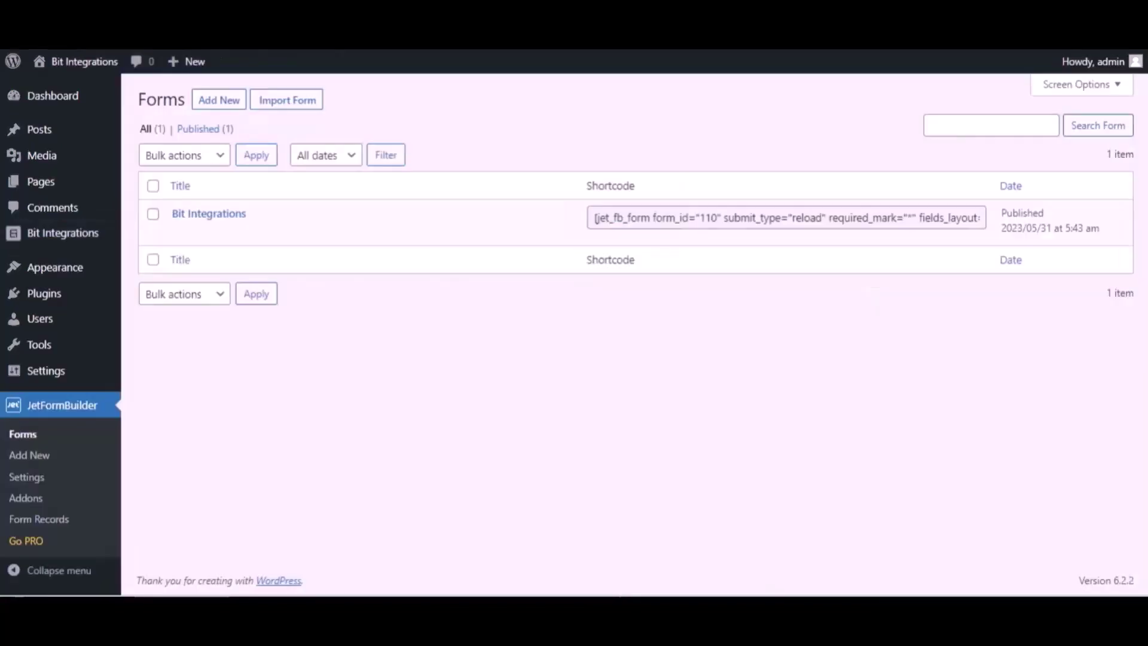
In the Bit Integrations form's settings, change the first post-submit action to Call Webhook
{"action": "mouse_move", "coordinate": [273, 219]}
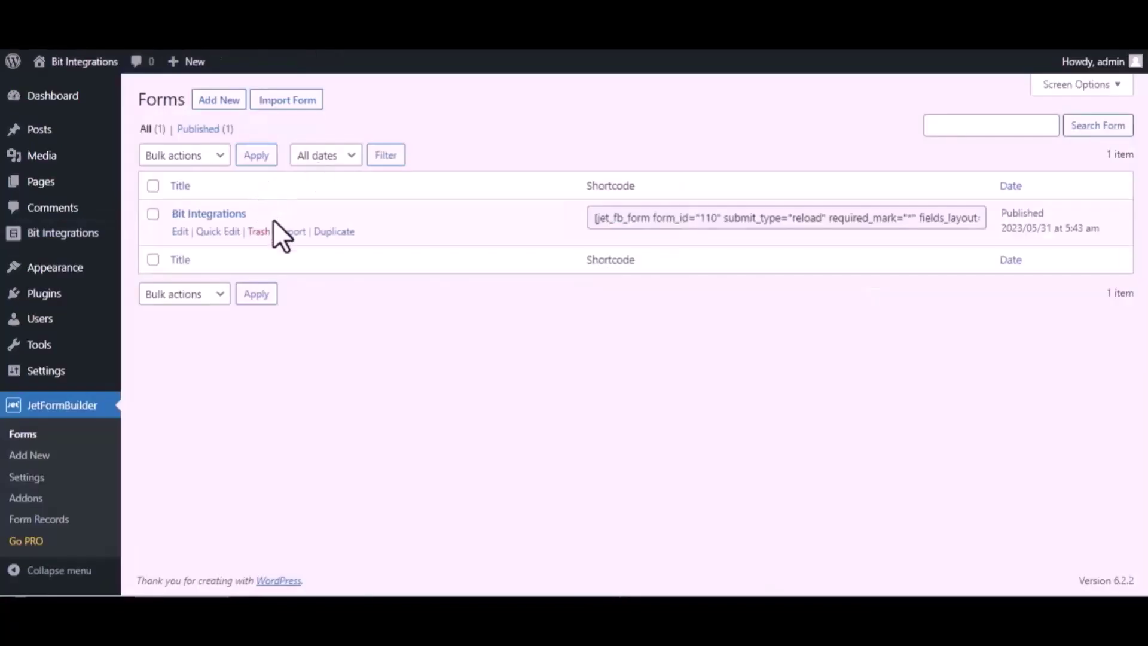
{"action": "left_click", "coordinate": [180, 232]}
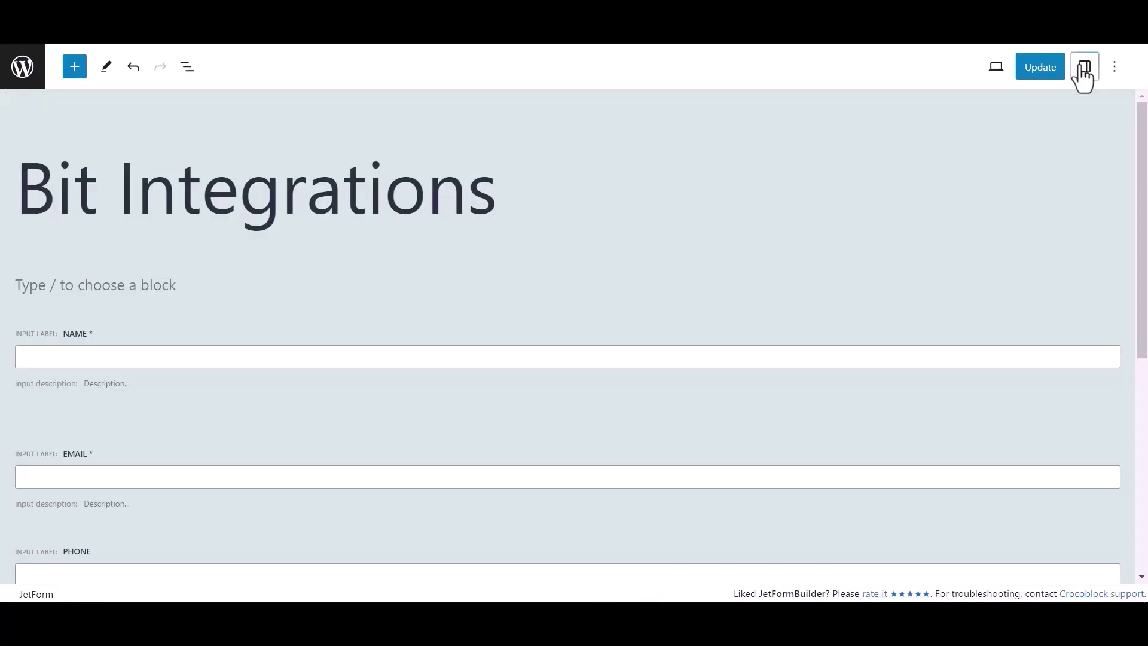
{"action": "left_click", "coordinate": [1083, 71]}
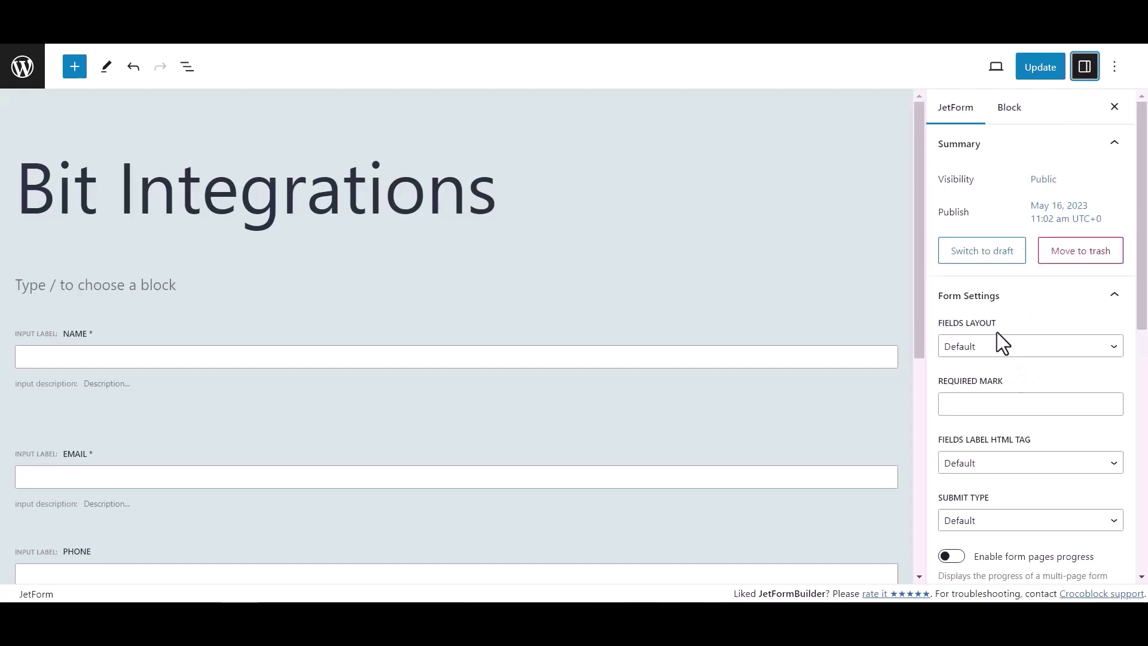
{"action": "scroll", "coordinate": [996, 332], "scroll_direction": "down", "scroll_amount": 6}
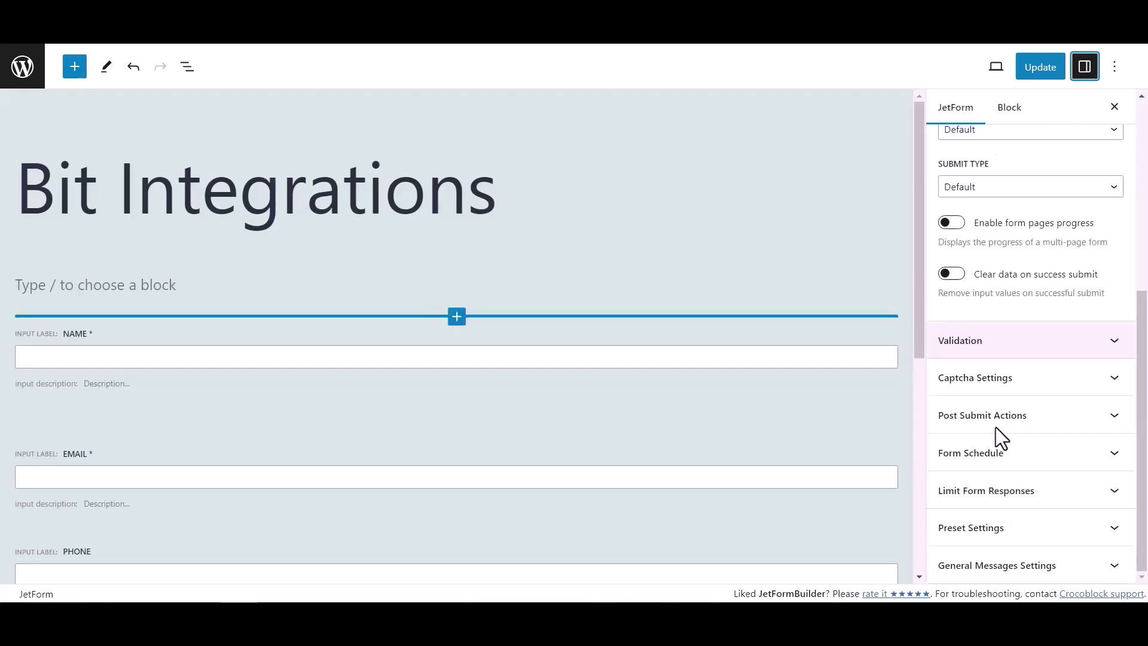
{"action": "left_click", "coordinate": [1049, 419]}
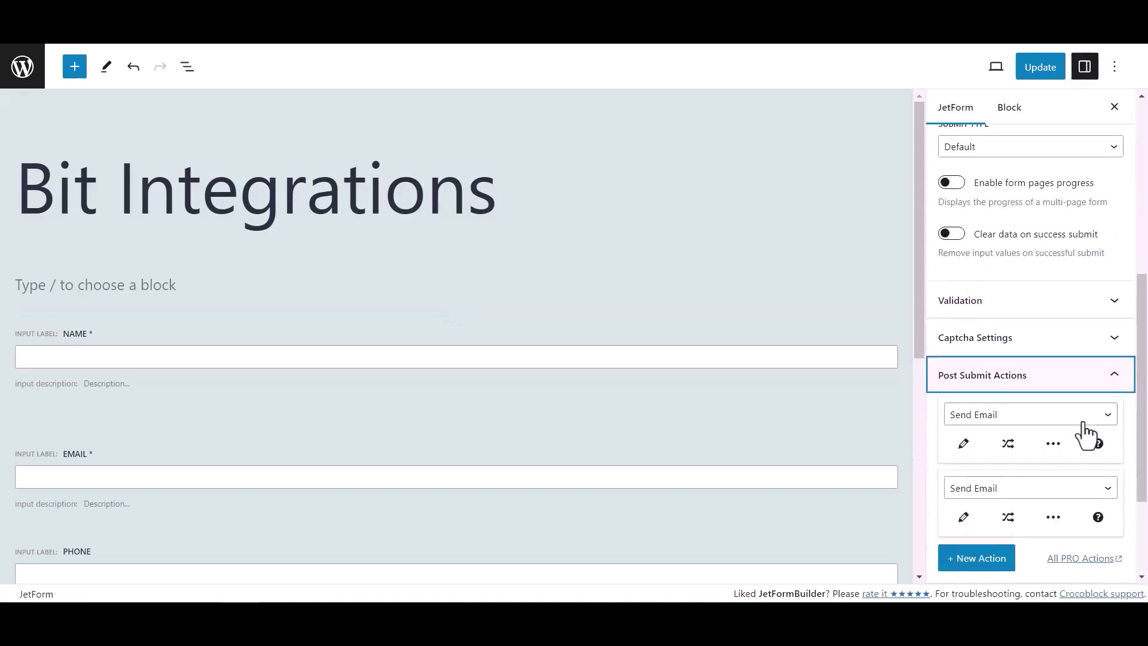
{"action": "left_click", "coordinate": [986, 417]}
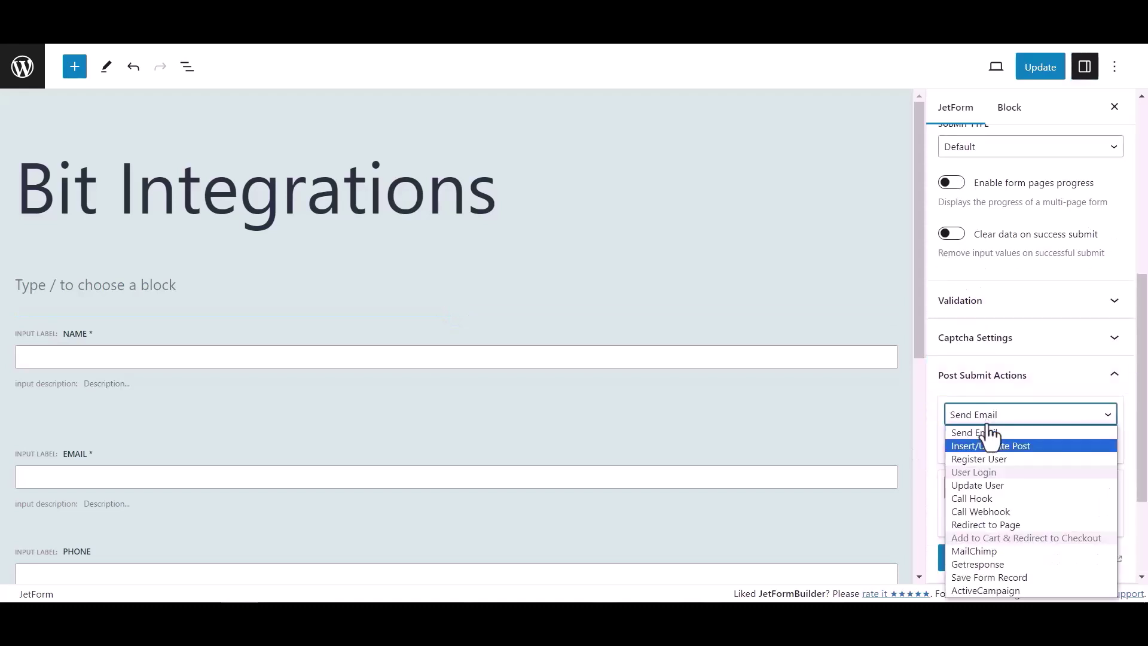
{"action": "left_click", "coordinate": [980, 512]}
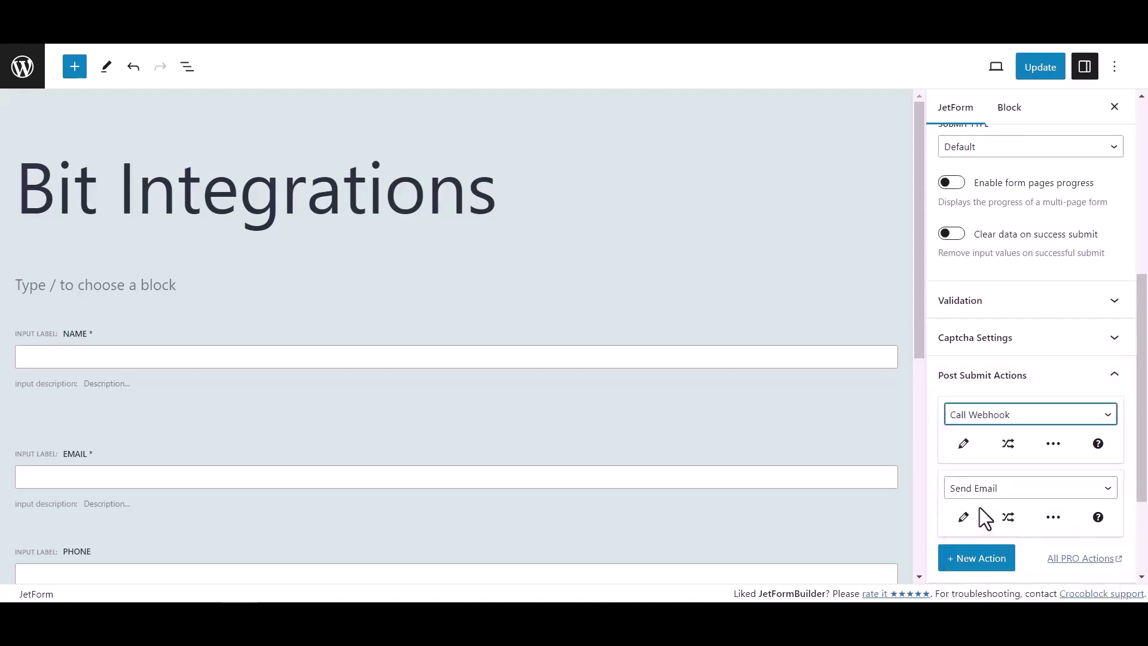
Paste the copied webhook URL into the Call Webhook action and save the form
{"action": "left_click", "coordinate": [964, 444]}
{"action": "left_click", "coordinate": [530, 317]}
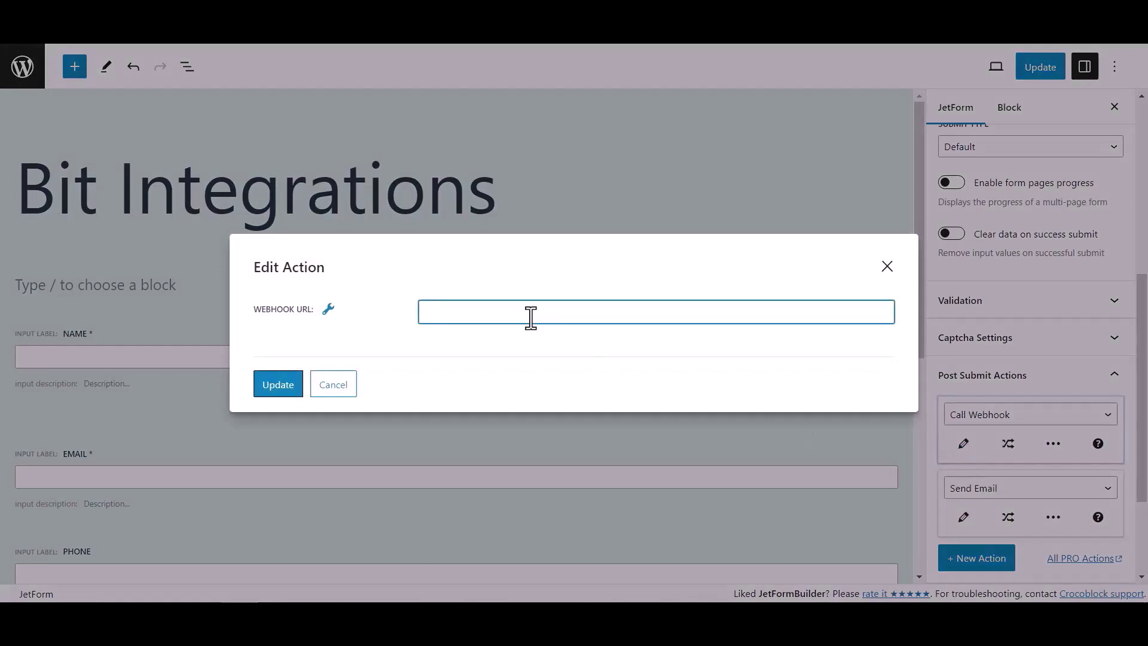
{"action": "key", "text": "ctrl+v"}
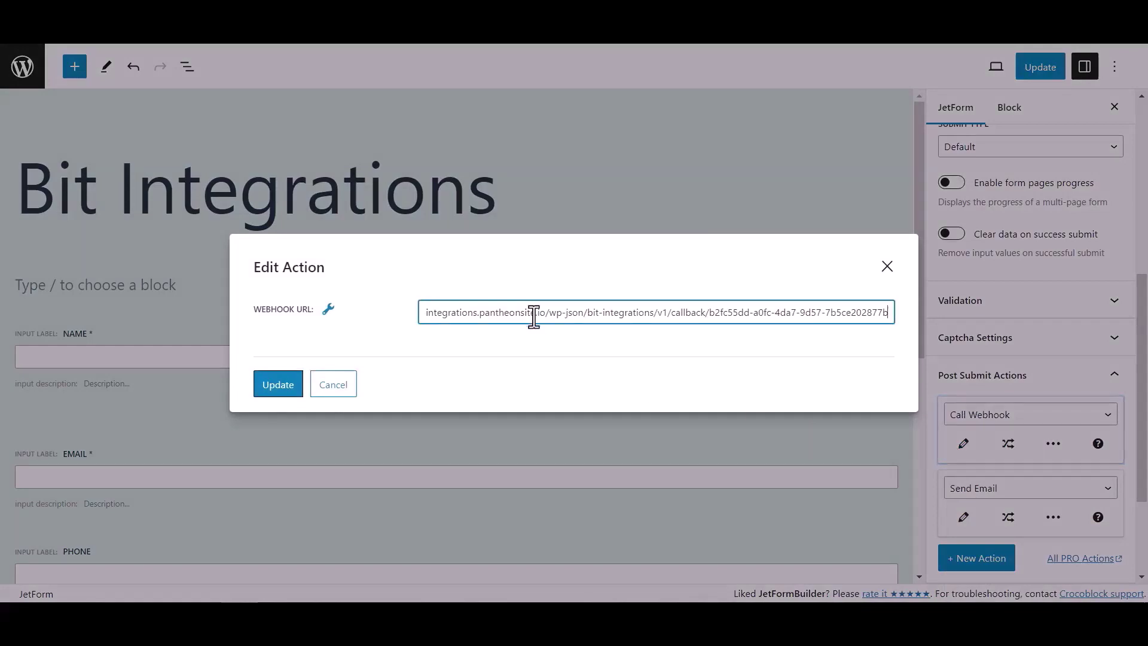
{"action": "left_click", "coordinate": [294, 386]}
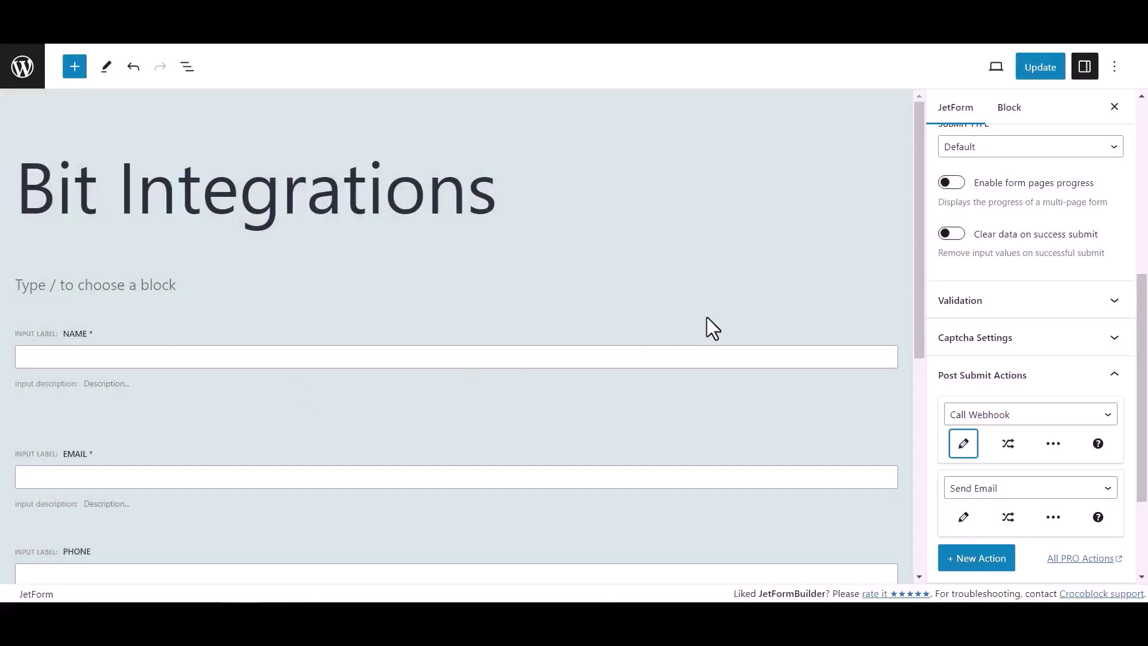
{"action": "left_click", "coordinate": [1050, 69]}
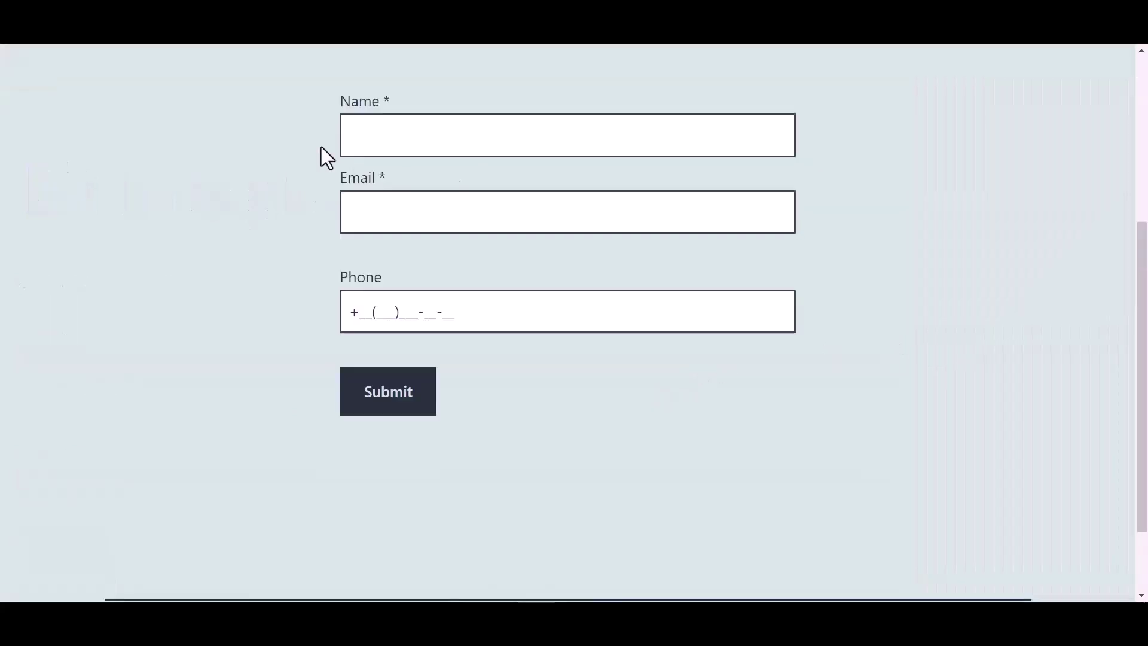
Submit a test entry with a name, e-mail address and phone number on the front-end form
{"action": "left_click", "coordinate": [430, 137]}
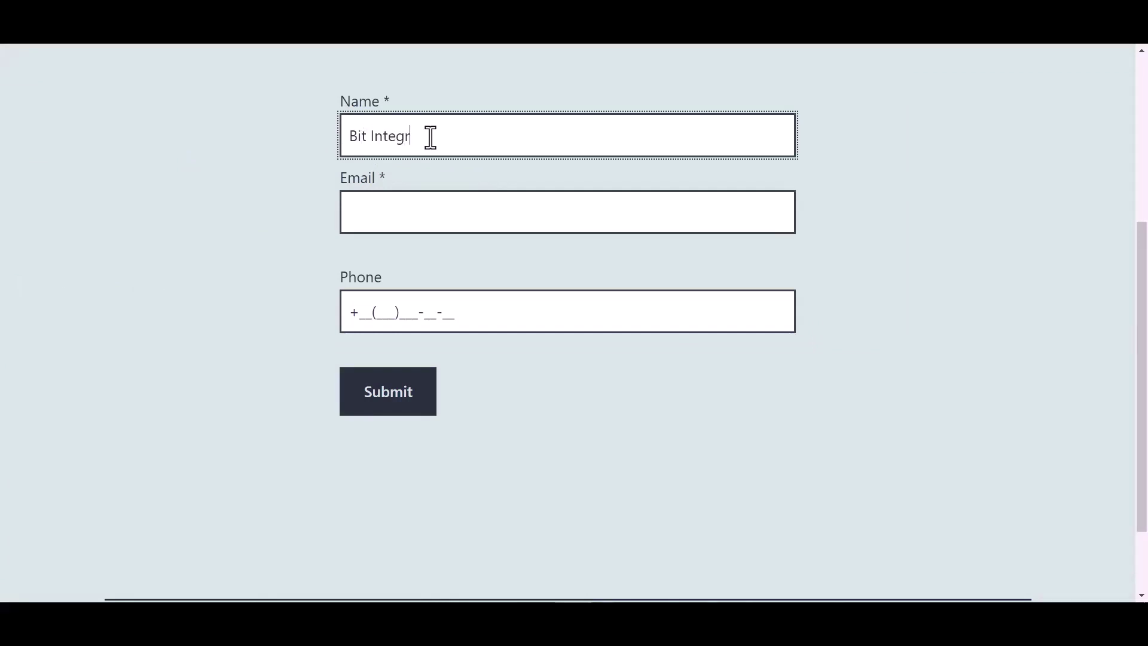
{"action": "left_click", "coordinate": [392, 214]}
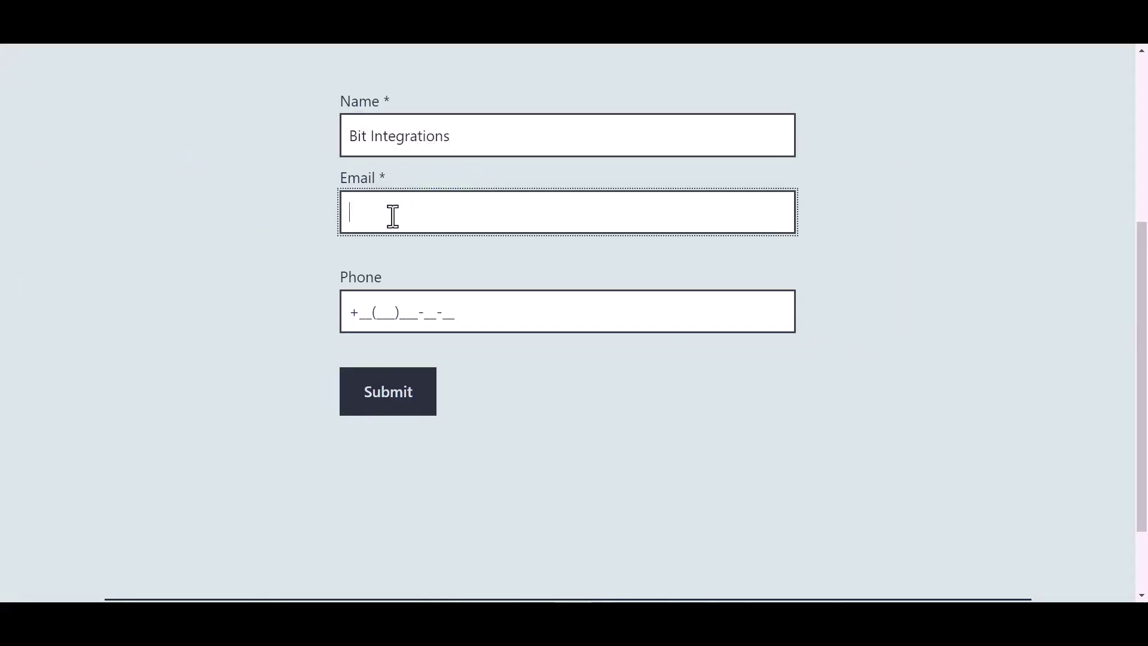
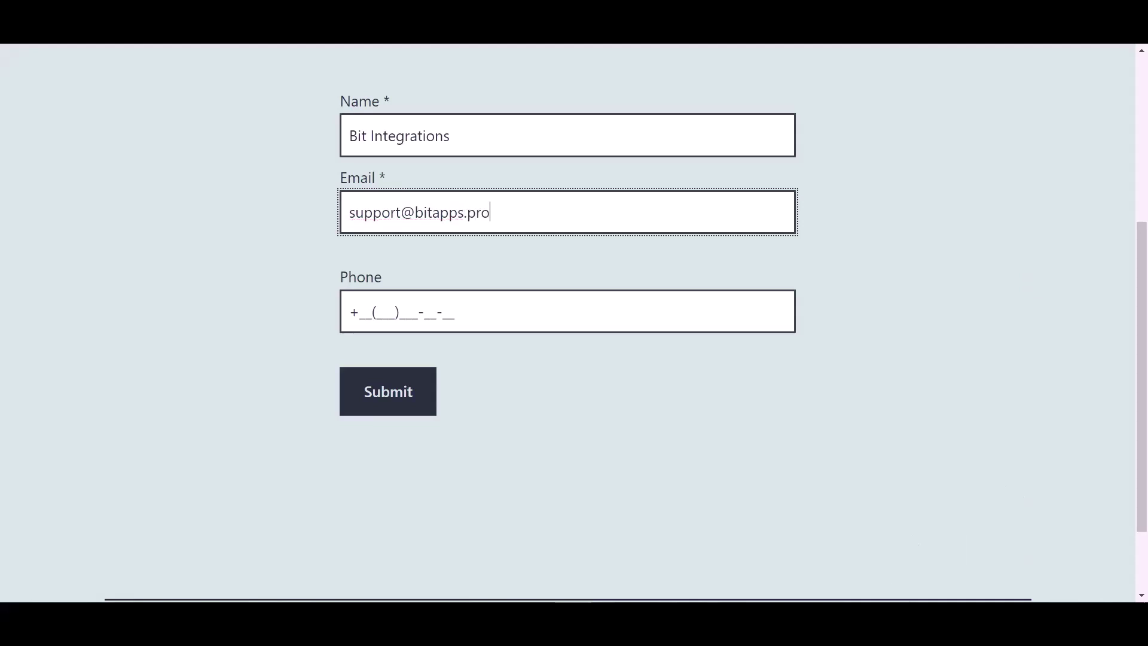
{"action": "left_click", "coordinate": [443, 311]}
{"action": "type", "text": "4(4"}
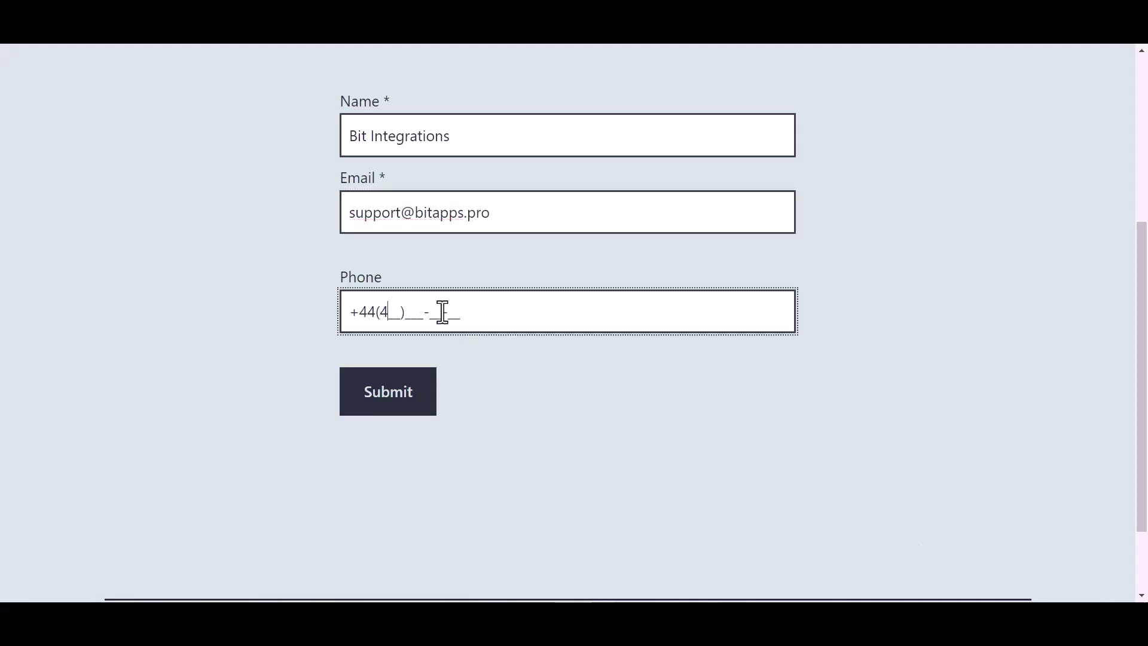
{"action": "type", "text": "55"}
{"action": "left_click", "coordinate": [395, 409]}
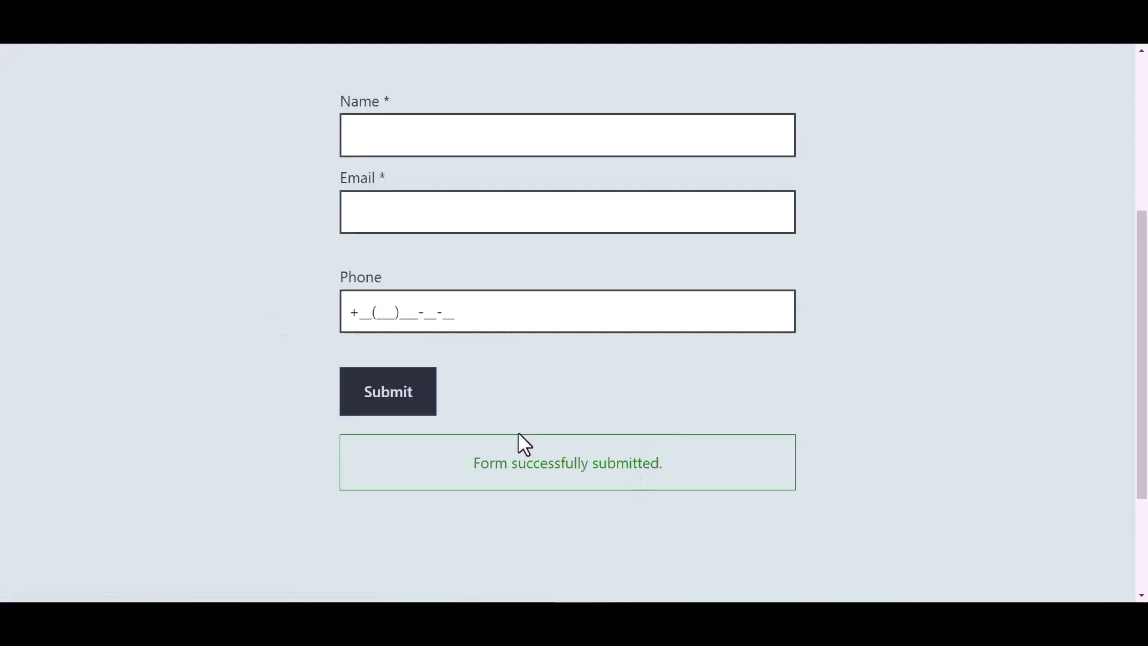
Return to the Bit Integrations page and review the fetched webhook data
{"action": "key", "text": "alt+Tab"}
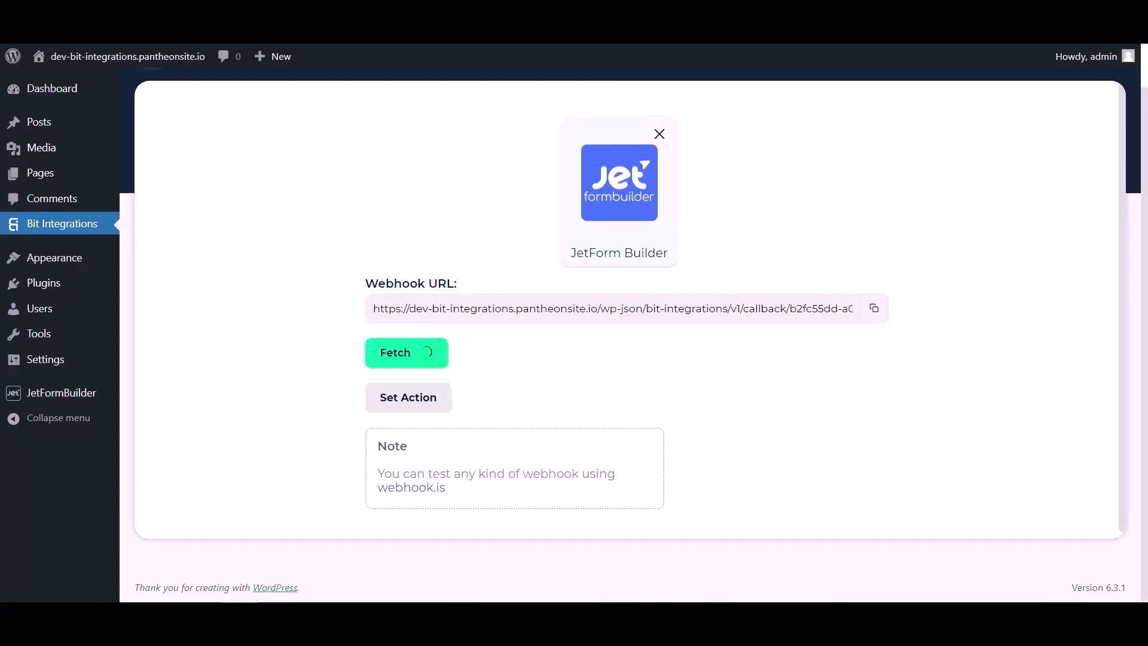
{"action": "scroll", "coordinate": [688, 351], "scroll_direction": "down", "scroll_amount": 4}
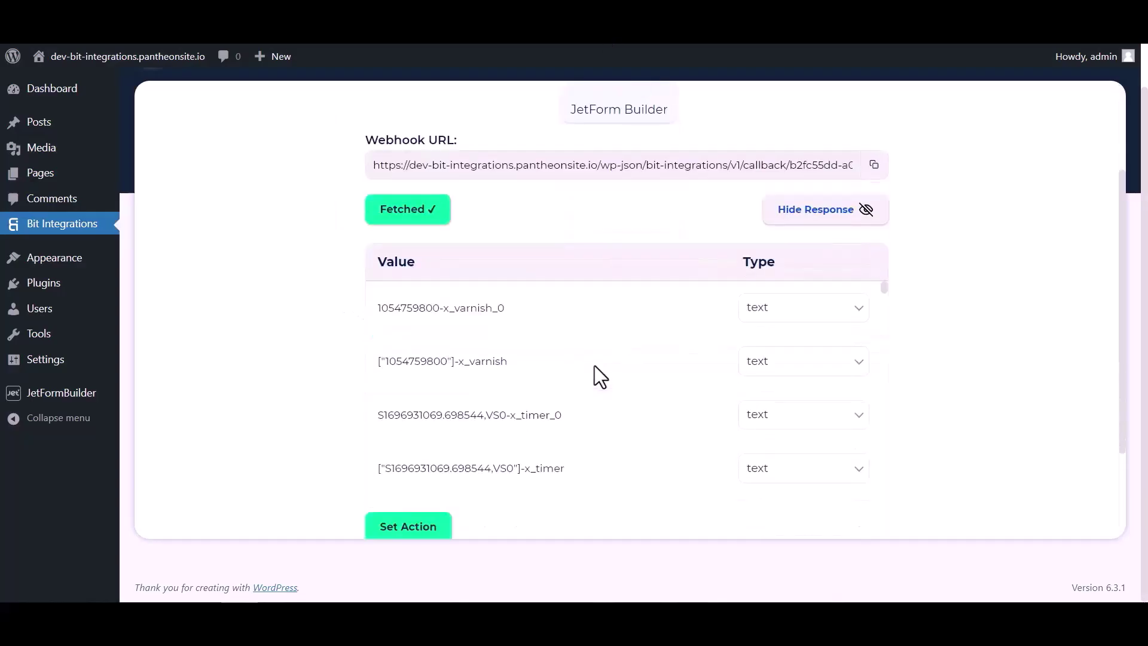
{"action": "scroll", "coordinate": [751, 250], "scroll_direction": "down", "scroll_amount": 10}
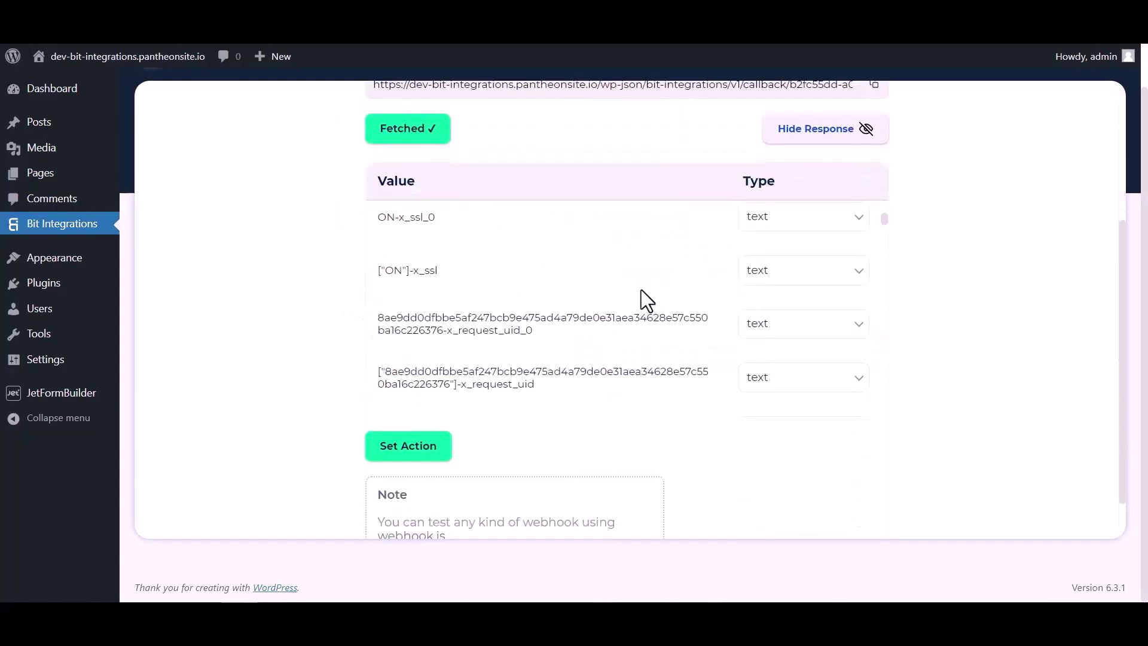
{"action": "scroll", "coordinate": [630, 286], "scroll_direction": "up", "scroll_amount": 10}
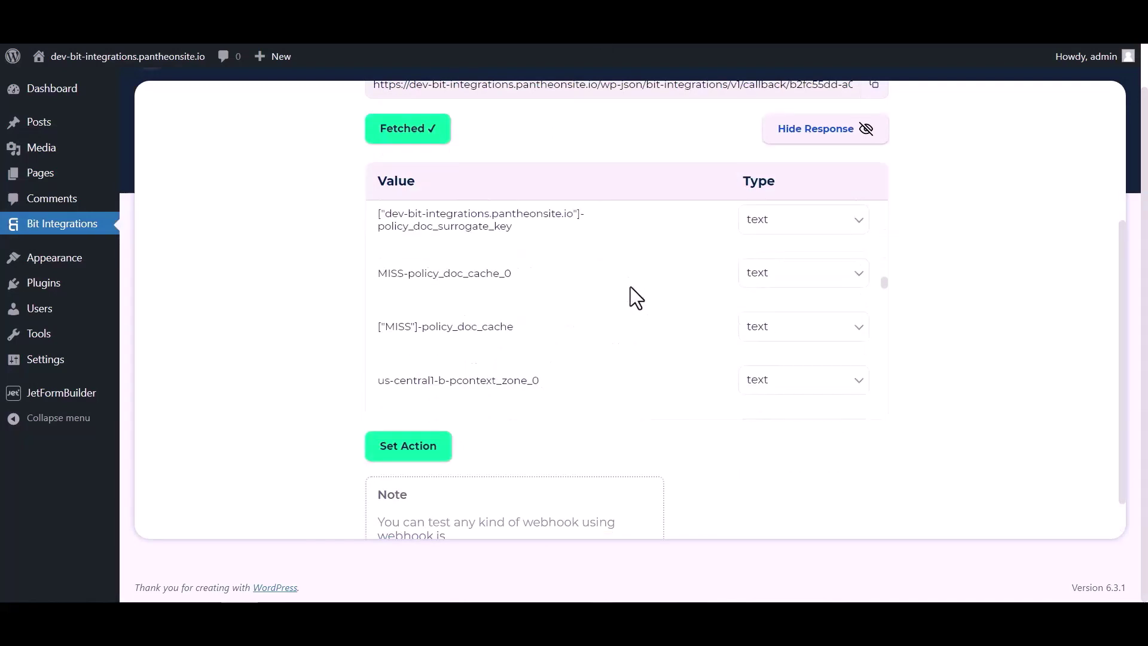
Choose Google Sheet as the integration's action app
{"action": "left_click", "coordinate": [409, 453]}
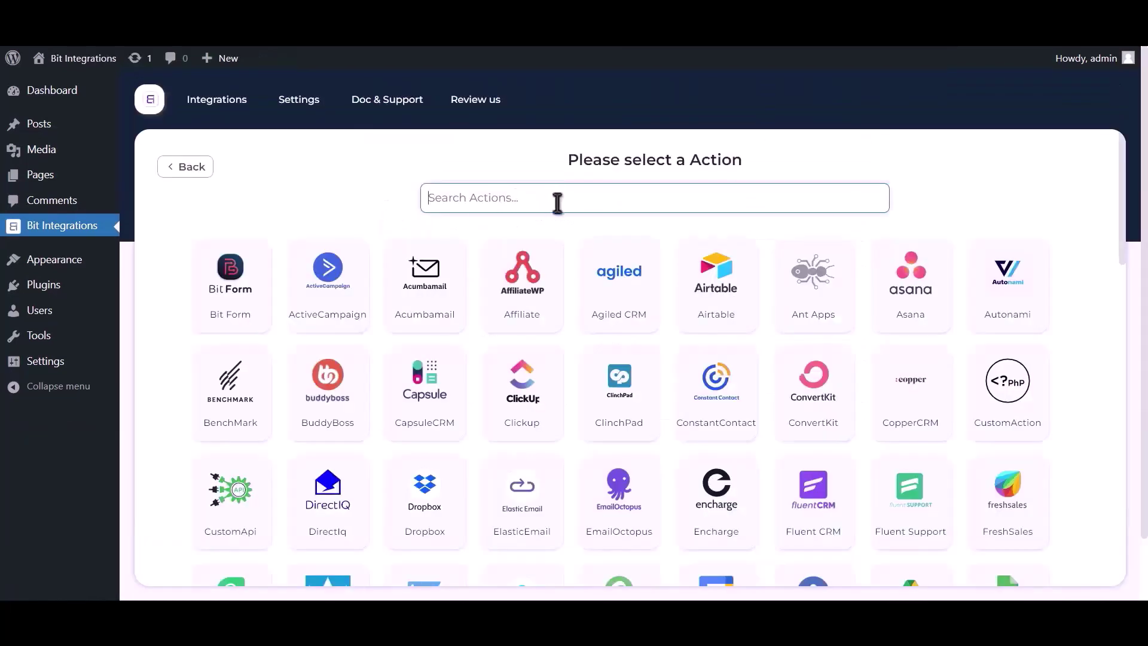
{"action": "type", "text": "googl"}
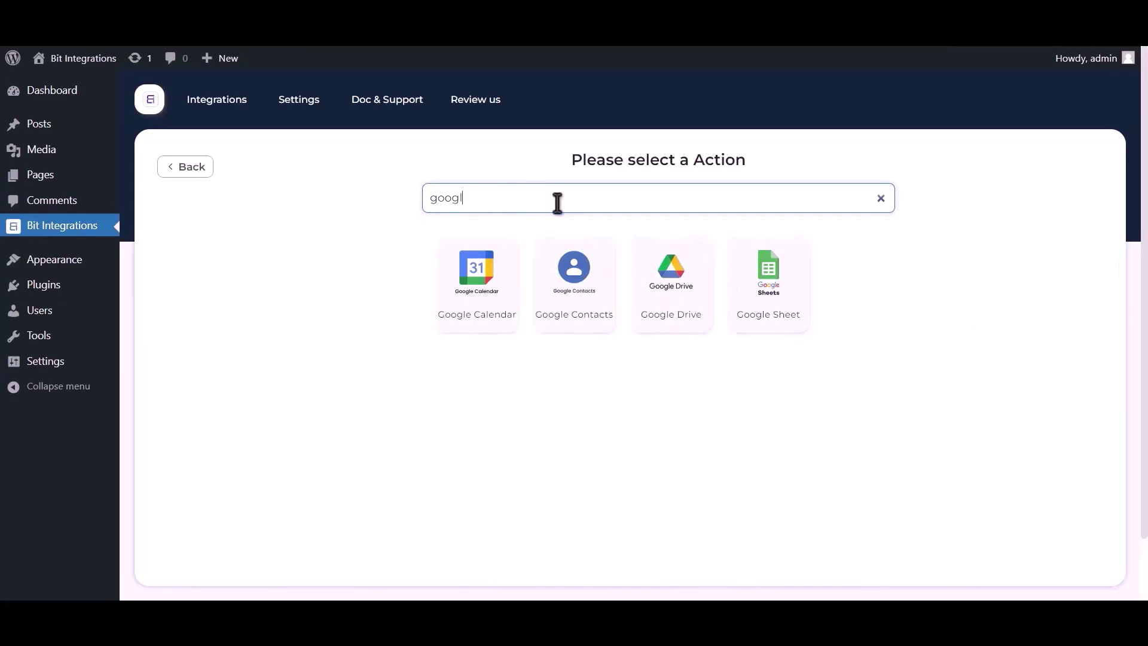
{"action": "type", "text": "e sheet"}
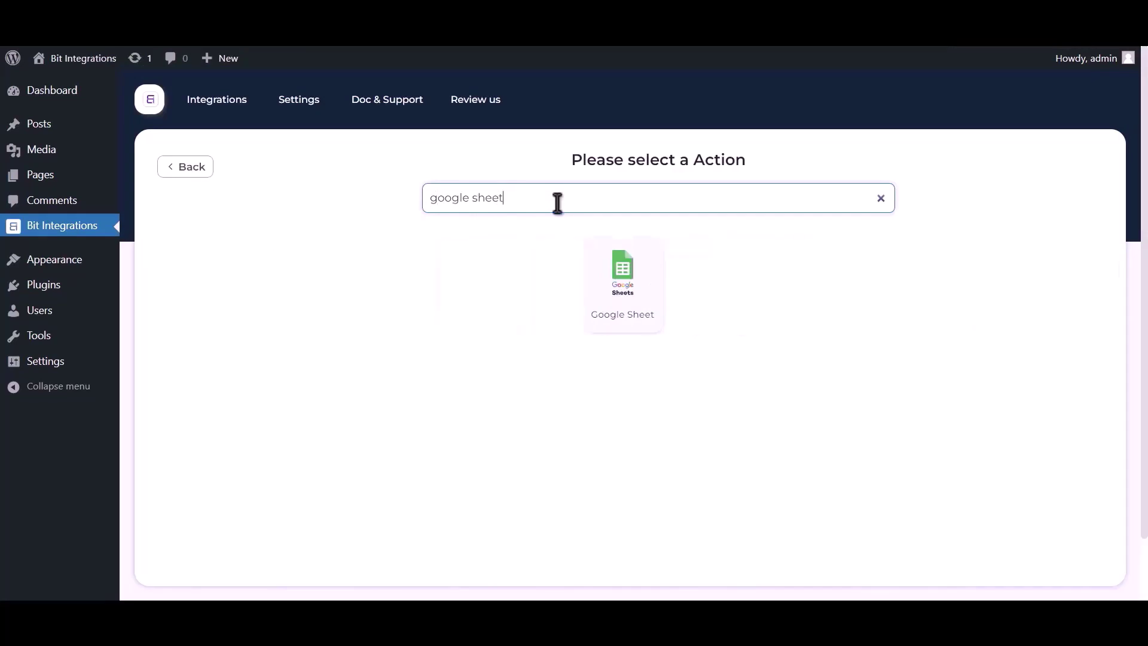
{"action": "left_click", "coordinate": [621, 280]}
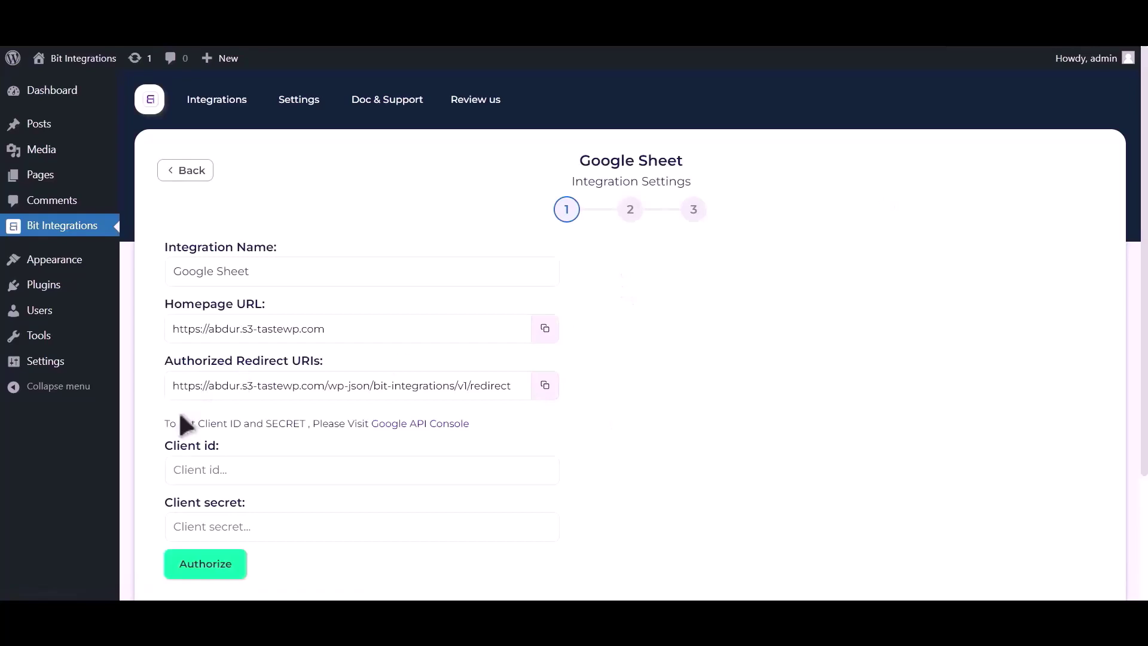
{"action": "left_click_drag", "start_coordinate": [166, 425], "coordinate": [371, 423]}
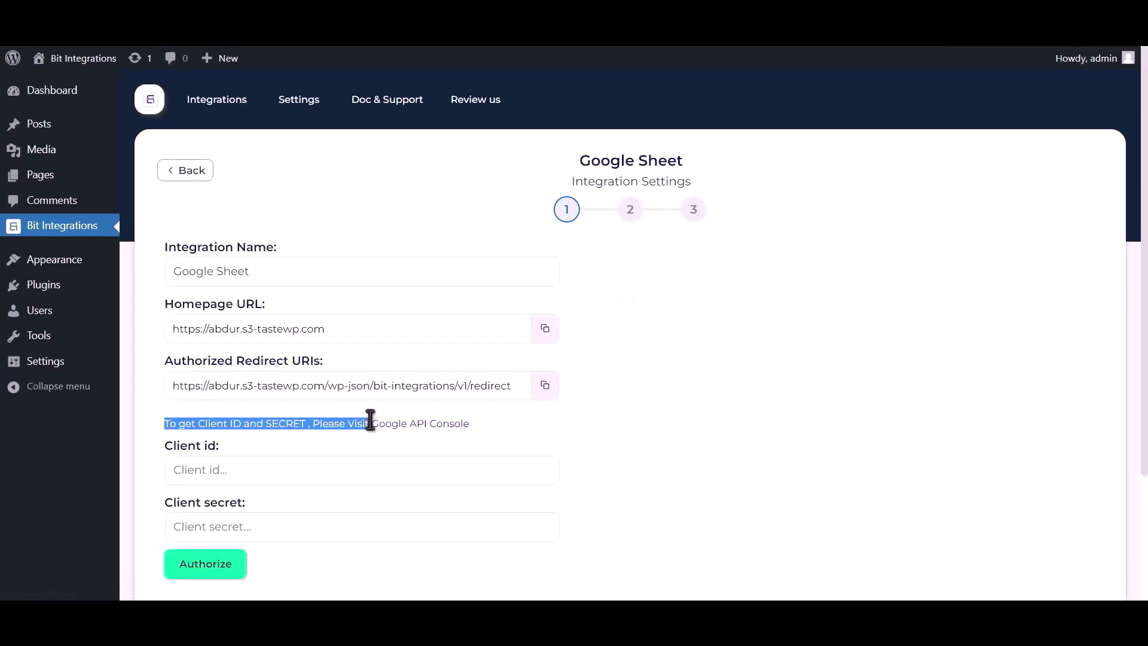
Enable the Google Drive API in Google Cloud Console
{"action": "left_click", "coordinate": [403, 427]}
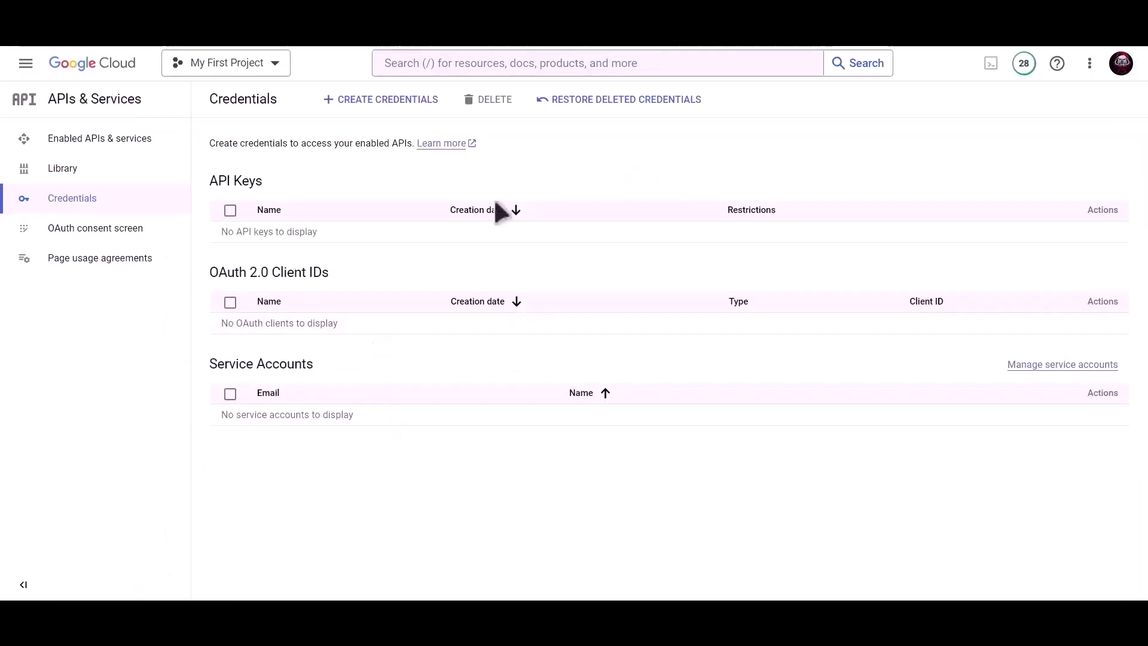
{"action": "left_click", "coordinate": [524, 106]}
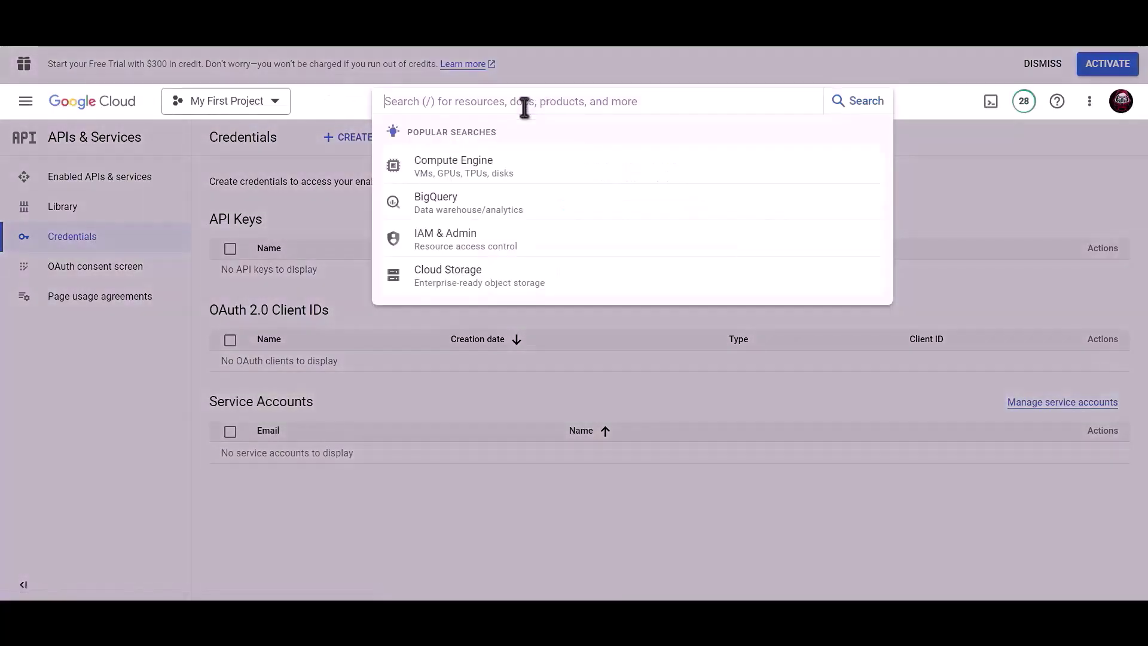
{"action": "type", "text": "Google drive api"}
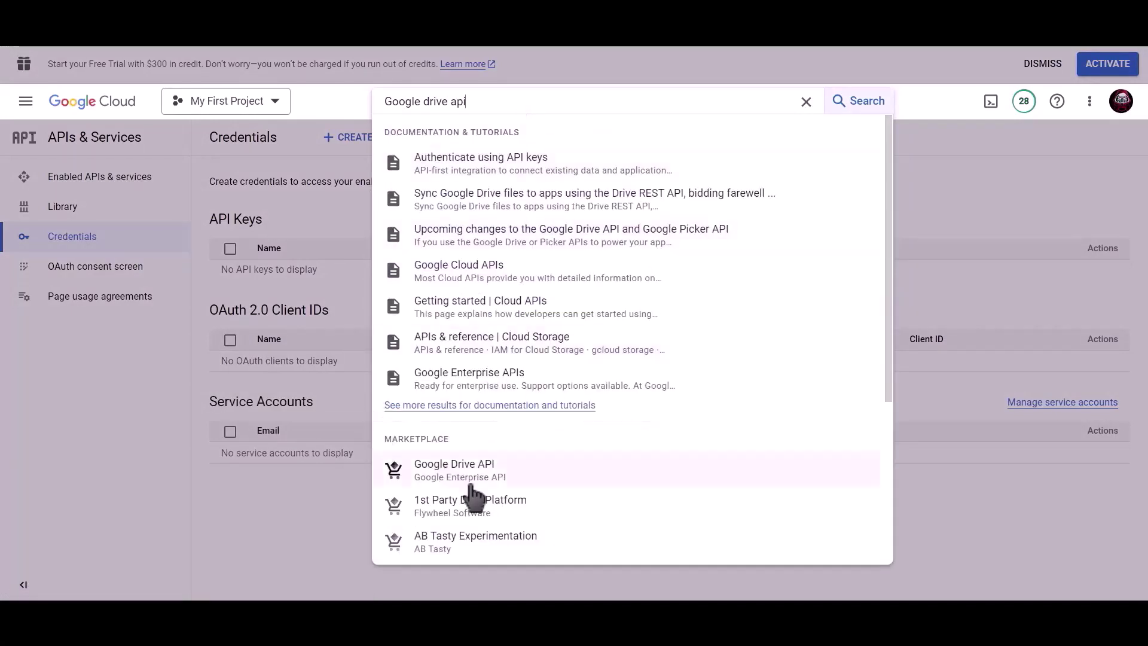
{"action": "left_click", "coordinate": [477, 472]}
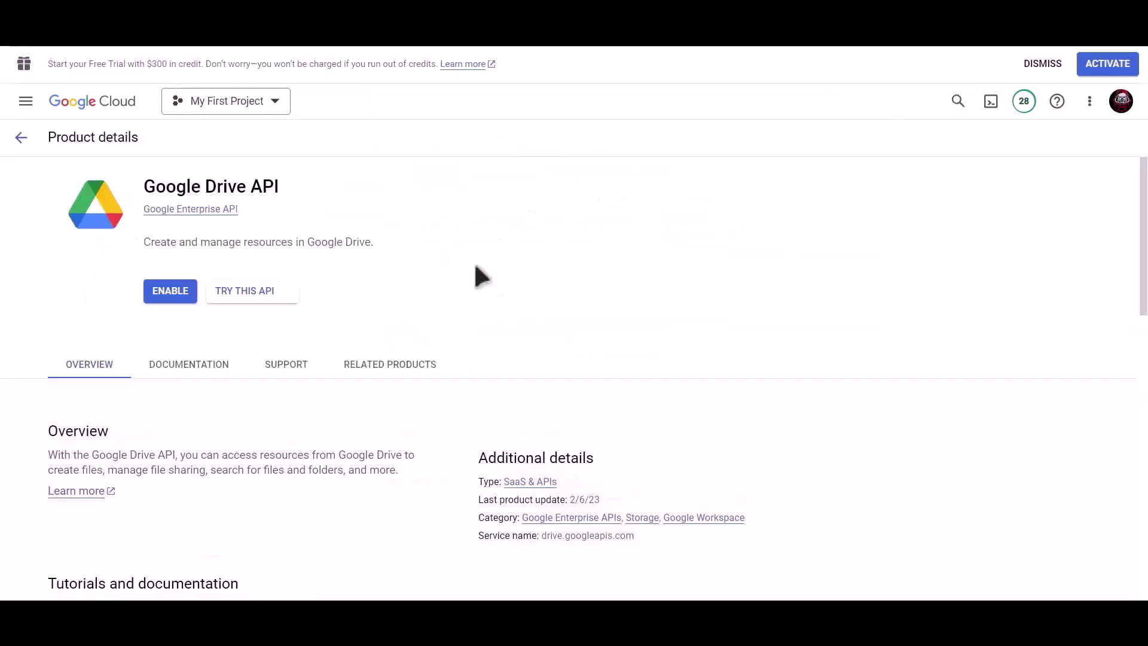
{"action": "left_click", "coordinate": [167, 296]}
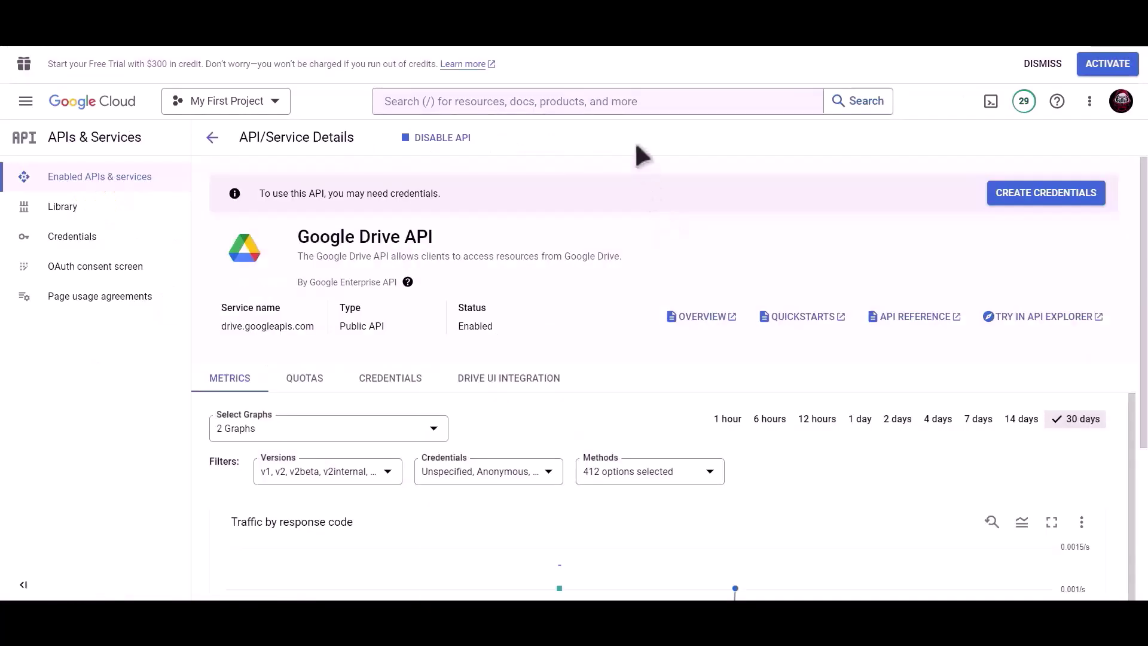
Enable the Google Sheets API
{"action": "left_click", "coordinate": [613, 101]}
{"action": "type", "text": "googl"}
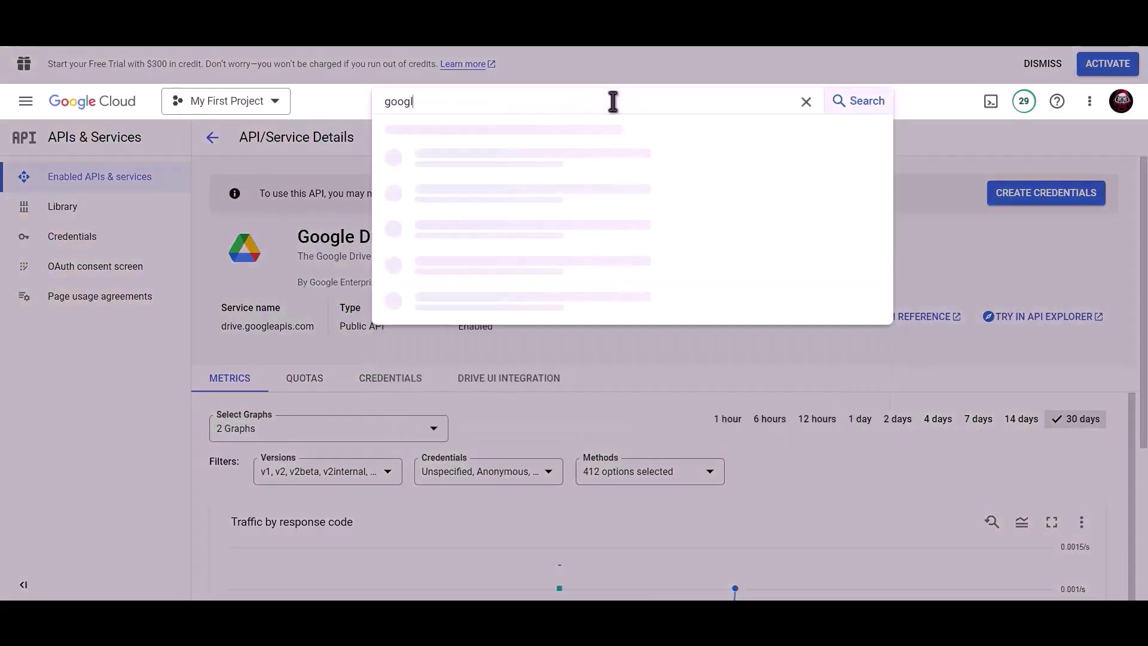
{"action": "type", "text": "e sheet"}
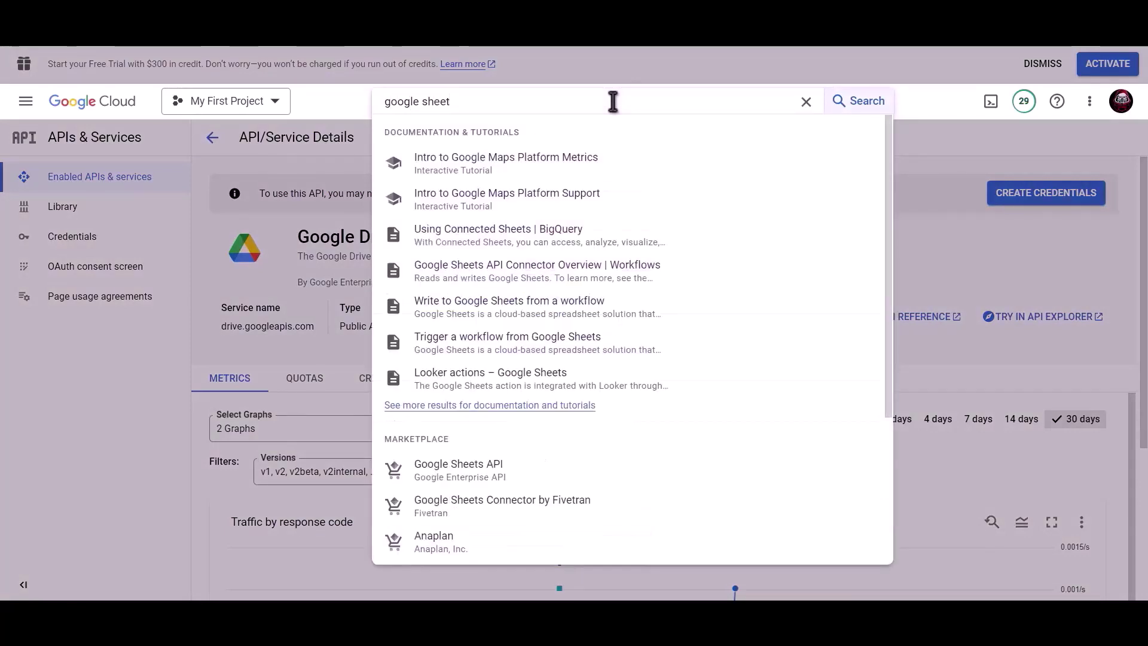
{"action": "left_click", "coordinate": [481, 472]}
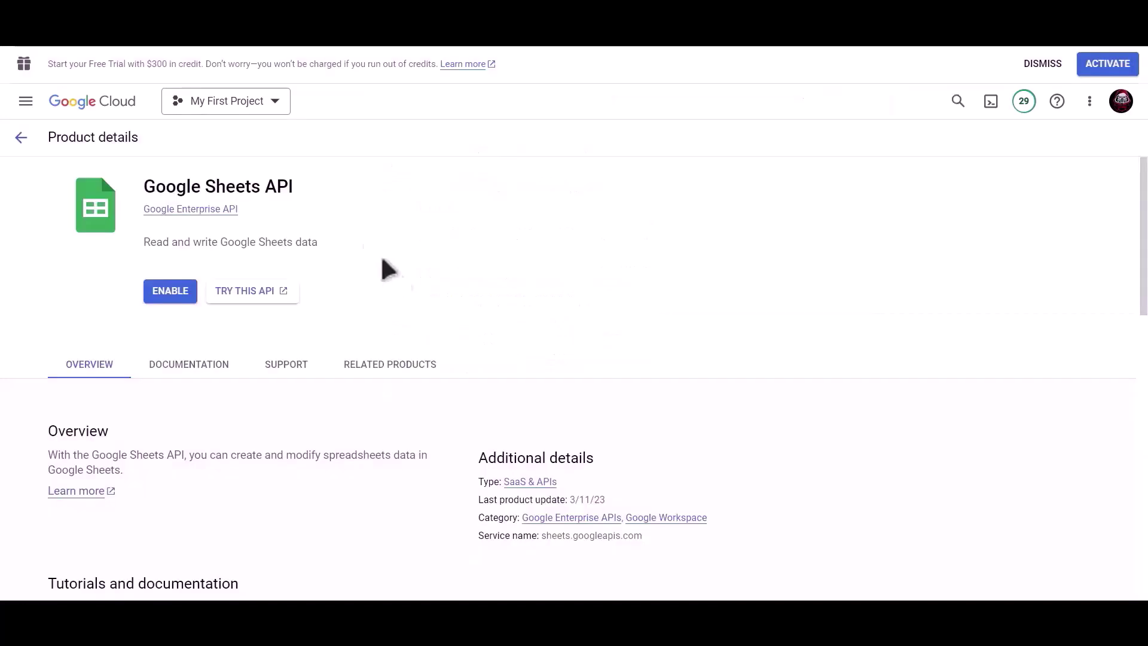
{"action": "left_click", "coordinate": [157, 291]}
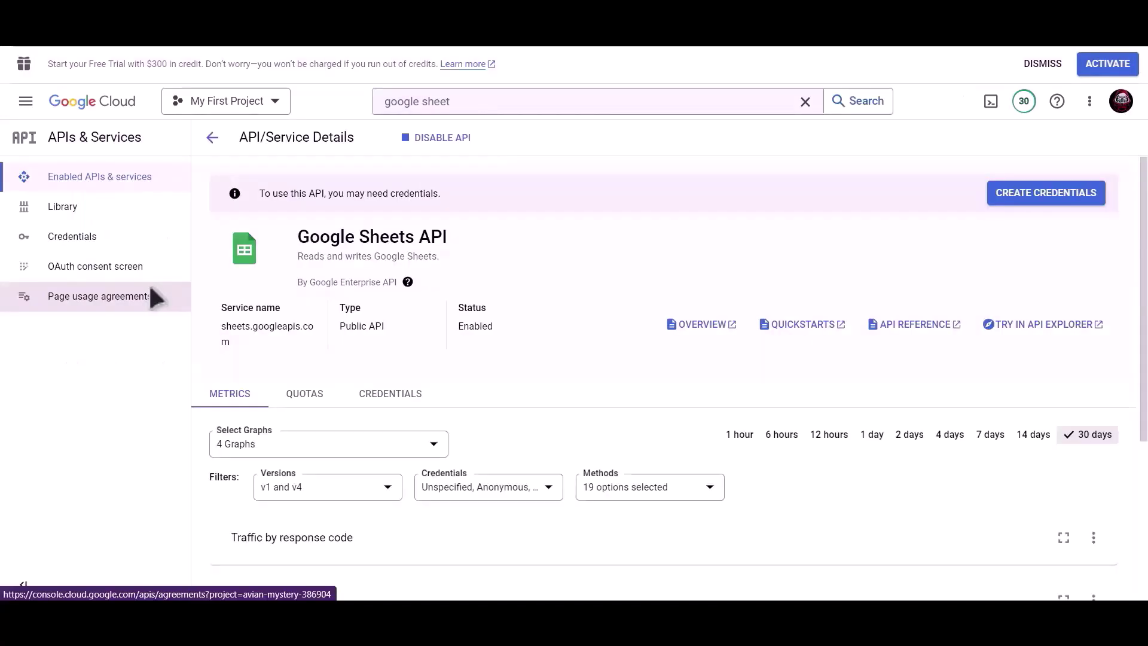
Start creating an OAuth client ID from the project's Credentials page
{"action": "left_click", "coordinate": [104, 250]}
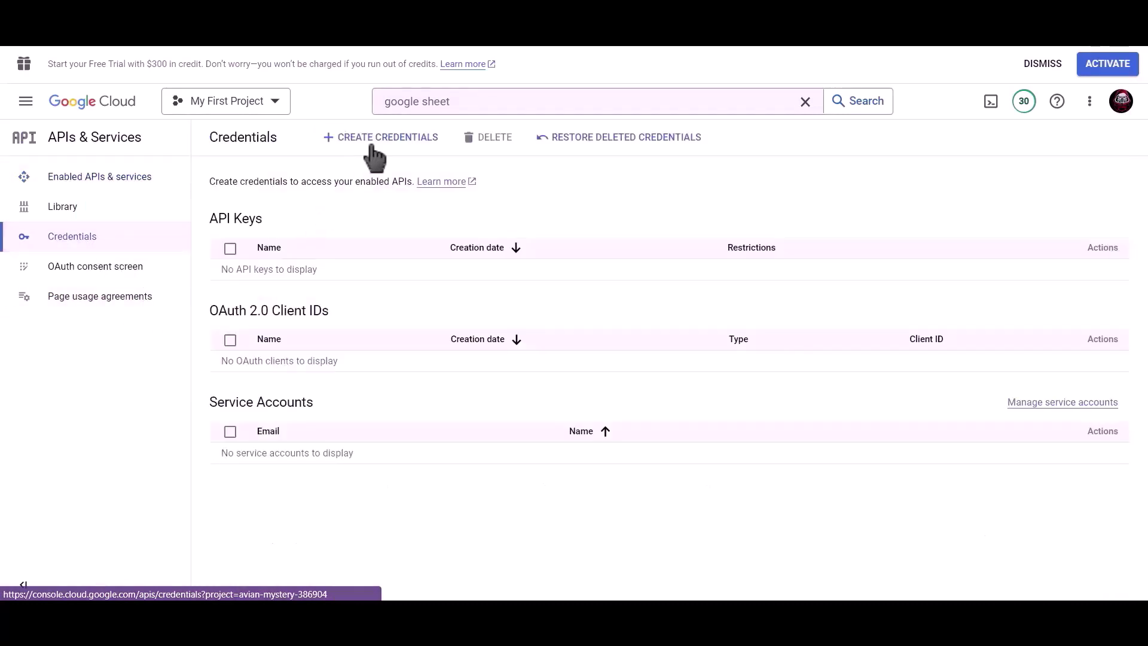
{"action": "left_click", "coordinate": [392, 145]}
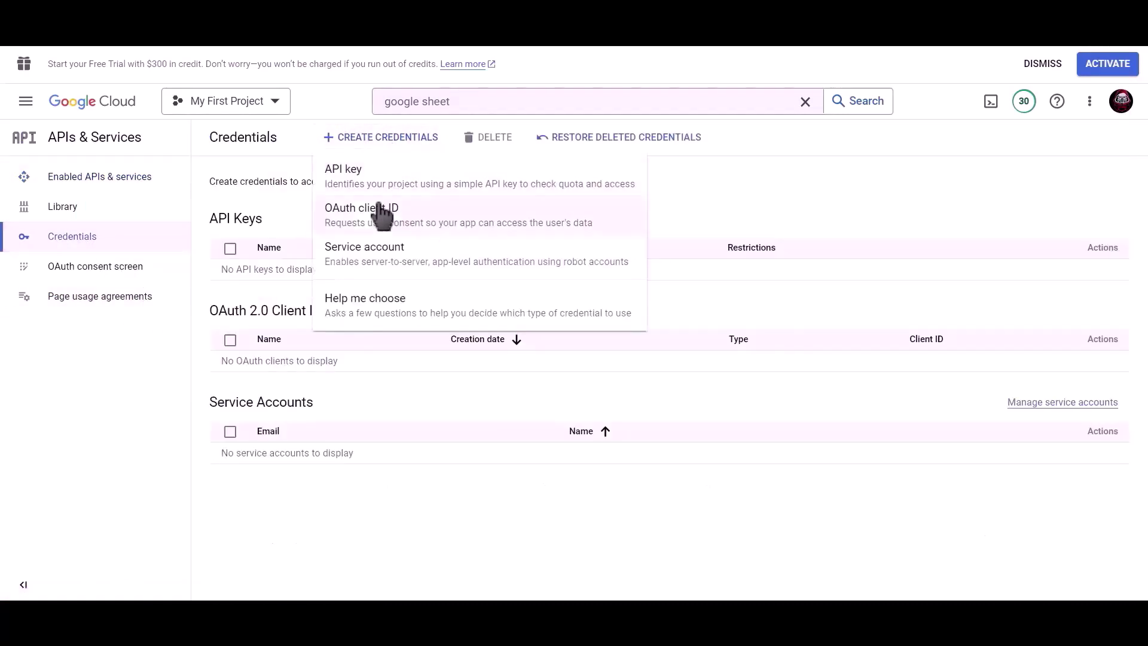
{"action": "left_click", "coordinate": [443, 224]}
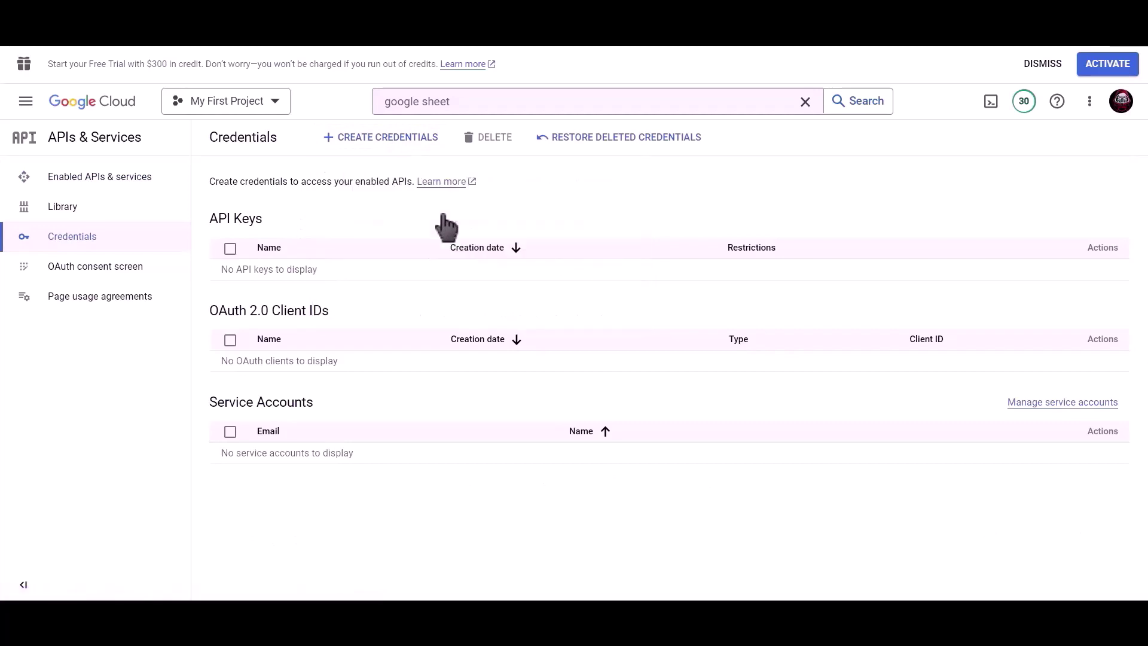
Make the OAuth client a Web application named 'Bit Integrations'
{"action": "left_click", "coordinate": [354, 252]}
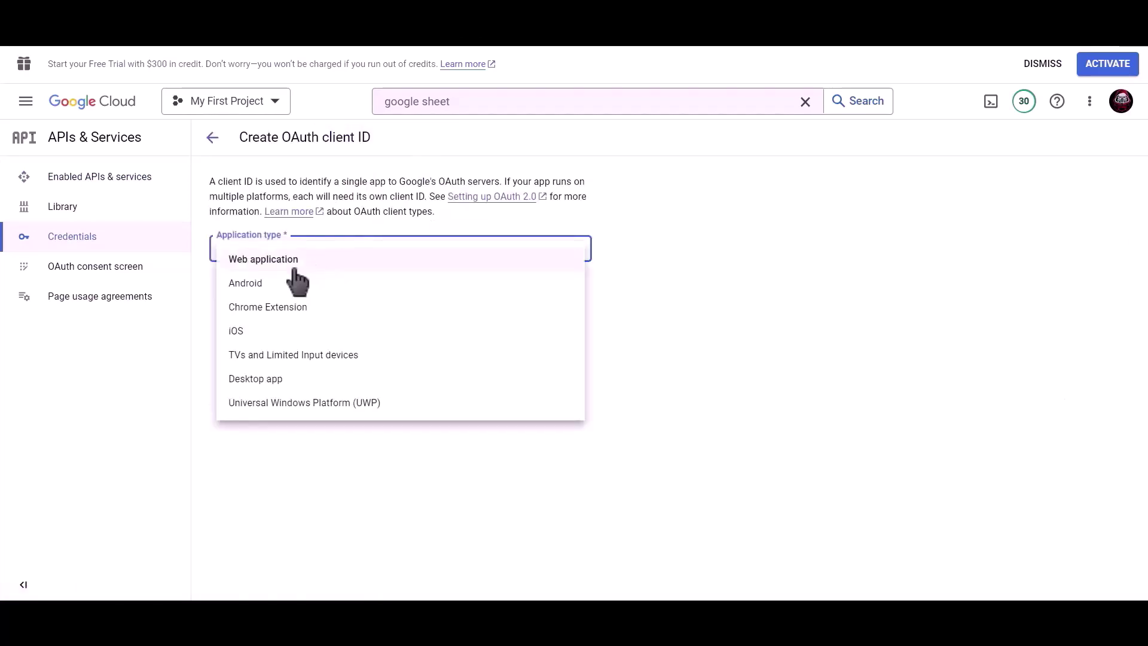
{"action": "left_click", "coordinate": [371, 263]}
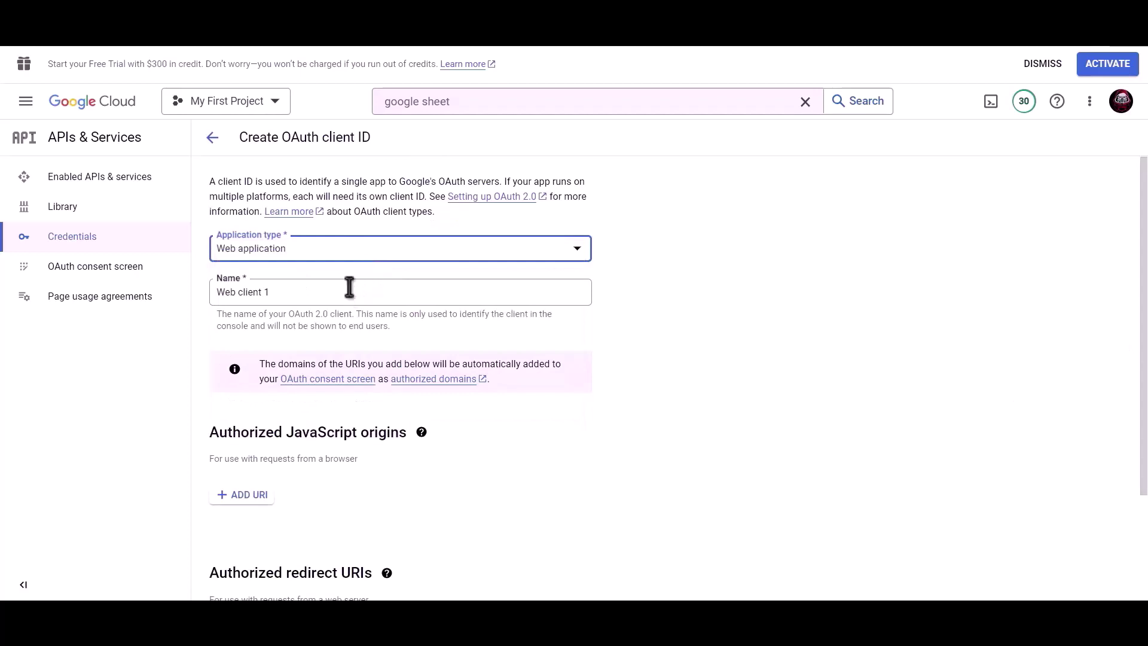
{"action": "left_click_drag", "start_coordinate": [349, 287], "coordinate": [214, 289]}
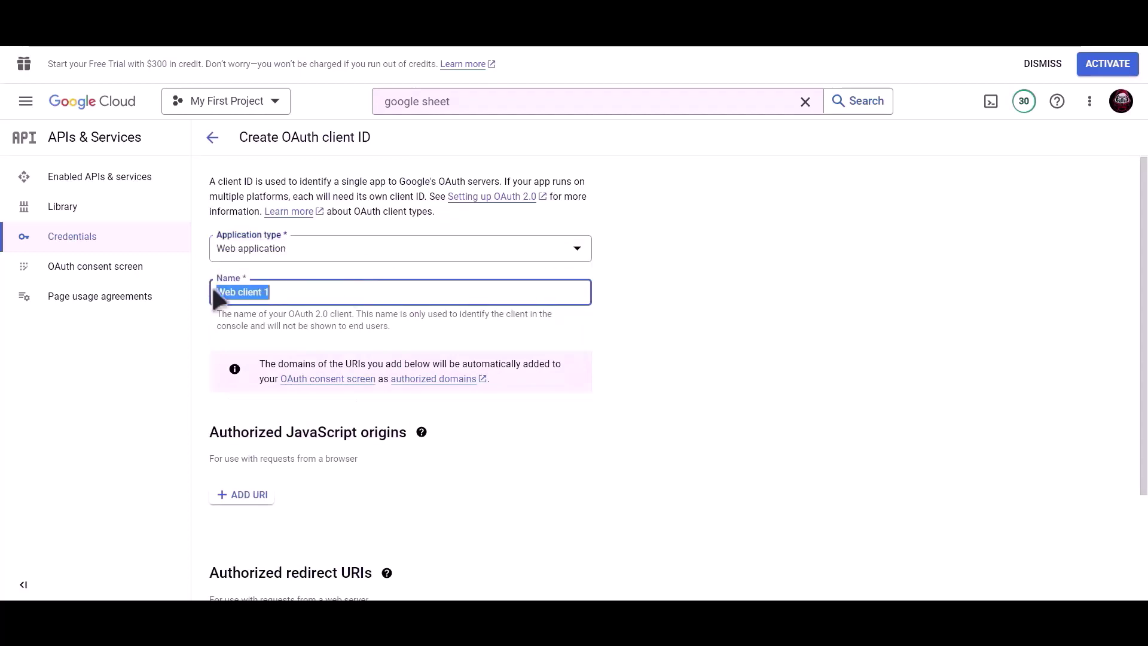
{"action": "type", "text": "Bit Integrations"}
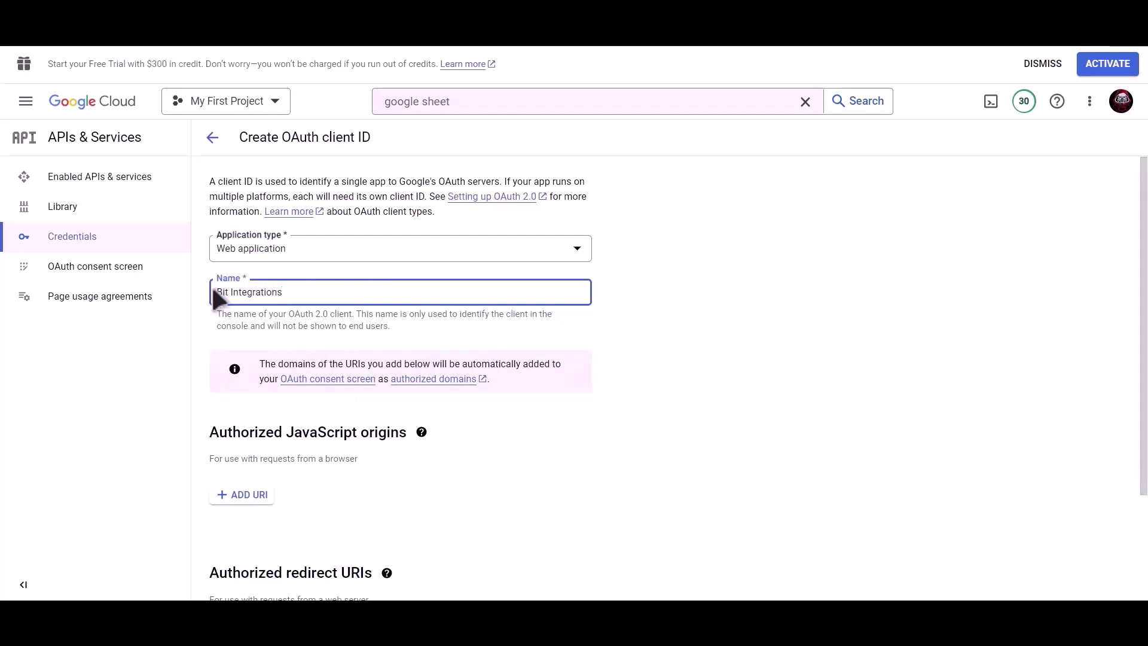
Add the site's Bit Integrations redirect URI as an authorized redirect URI
{"action": "scroll", "coordinate": [403, 309], "scroll_direction": "down", "scroll_amount": 2}
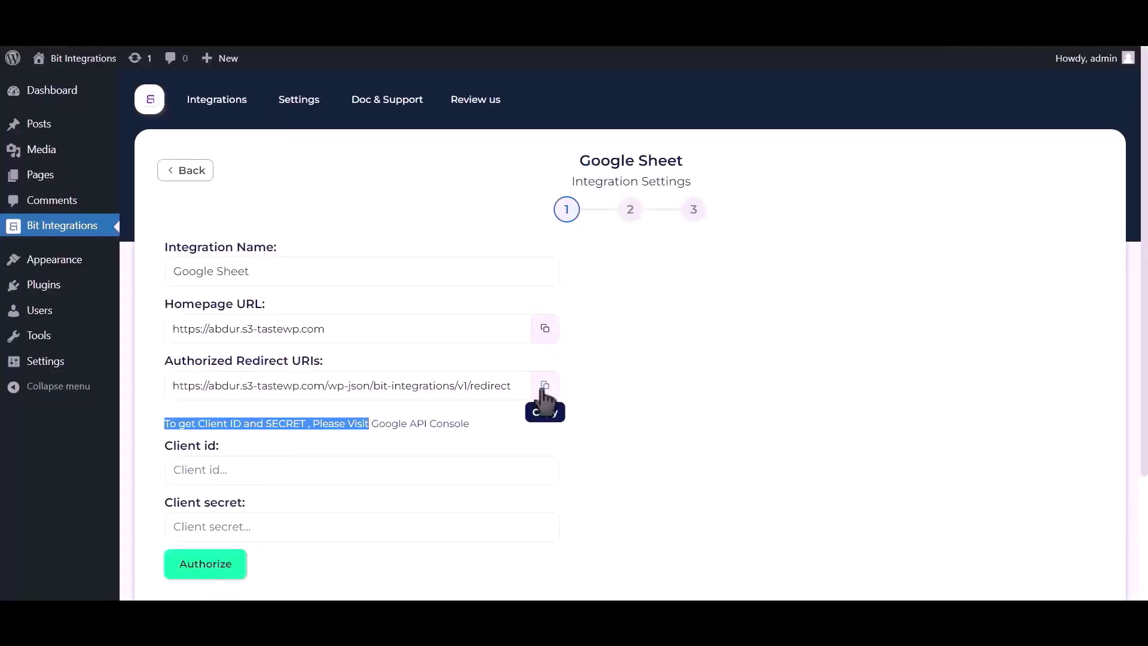
{"action": "left_click", "coordinate": [545, 386]}
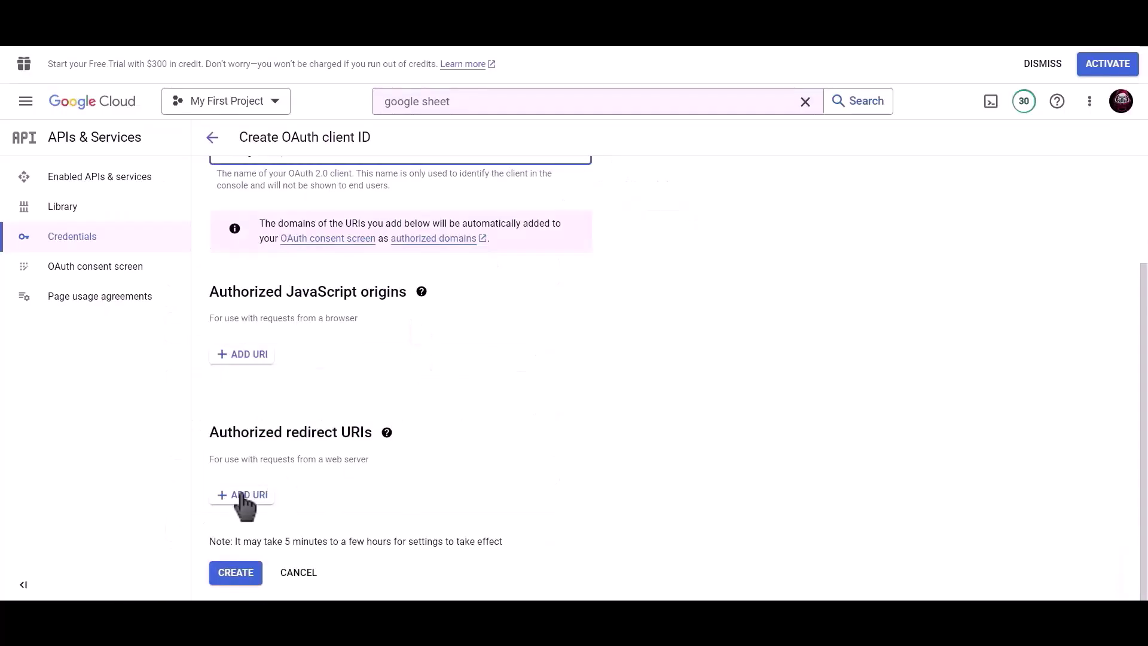
{"action": "left_click", "coordinate": [246, 497]}
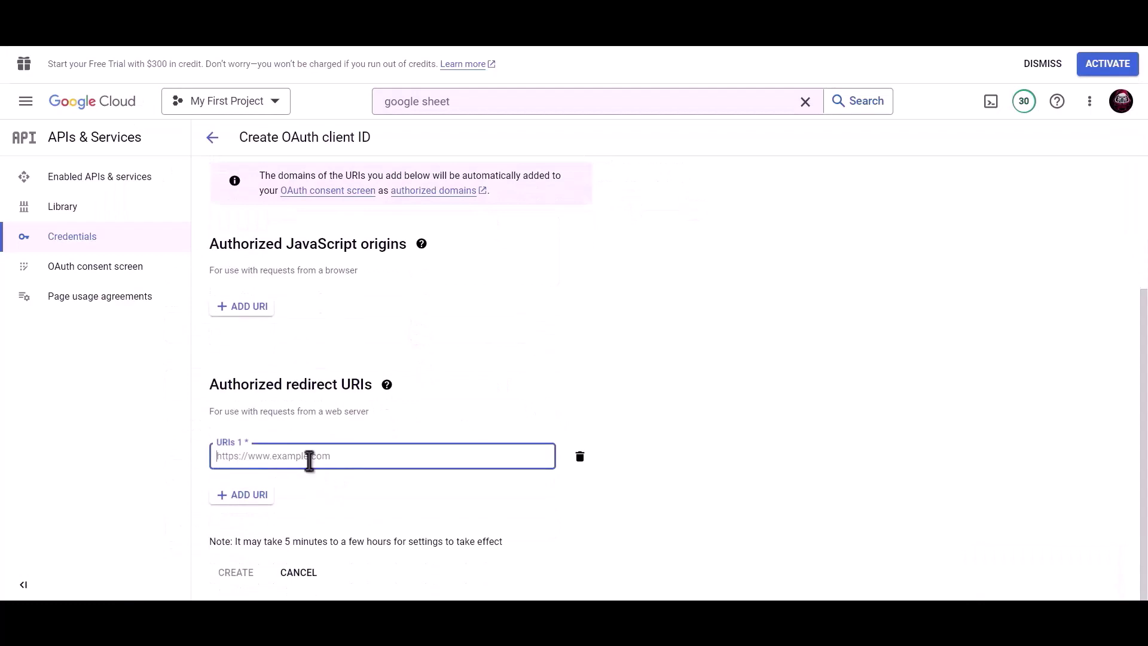
{"action": "key", "text": "ctrl+v"}
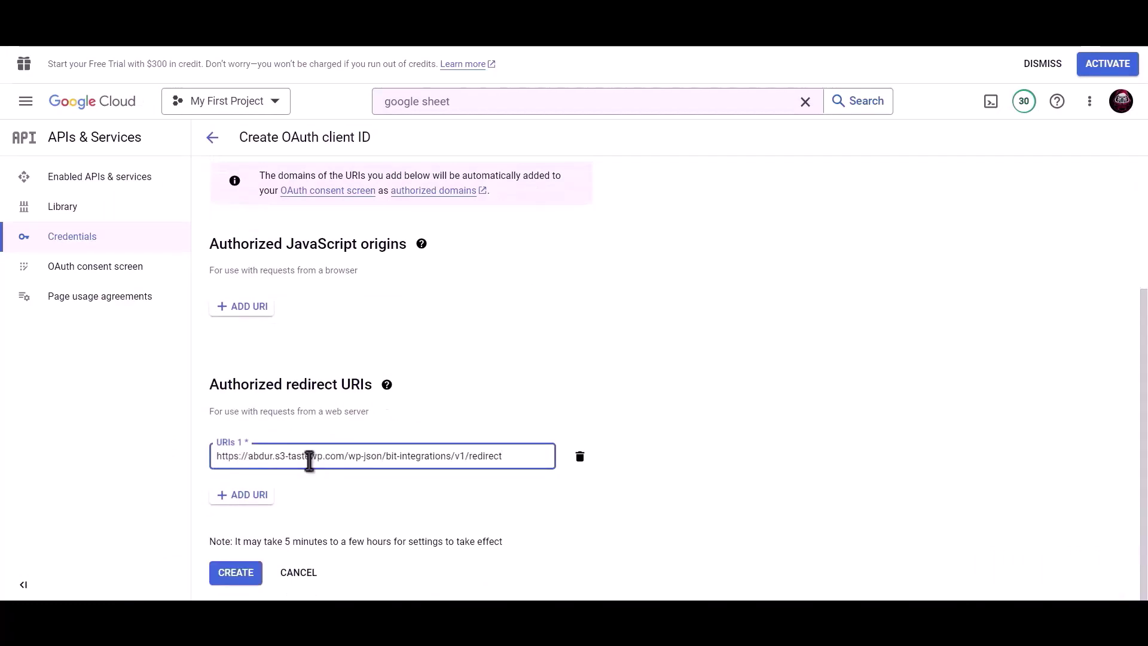
Create the OAuth client and paste its client ID into Bit Integrations' Client id field
{"action": "left_click", "coordinate": [238, 580]}
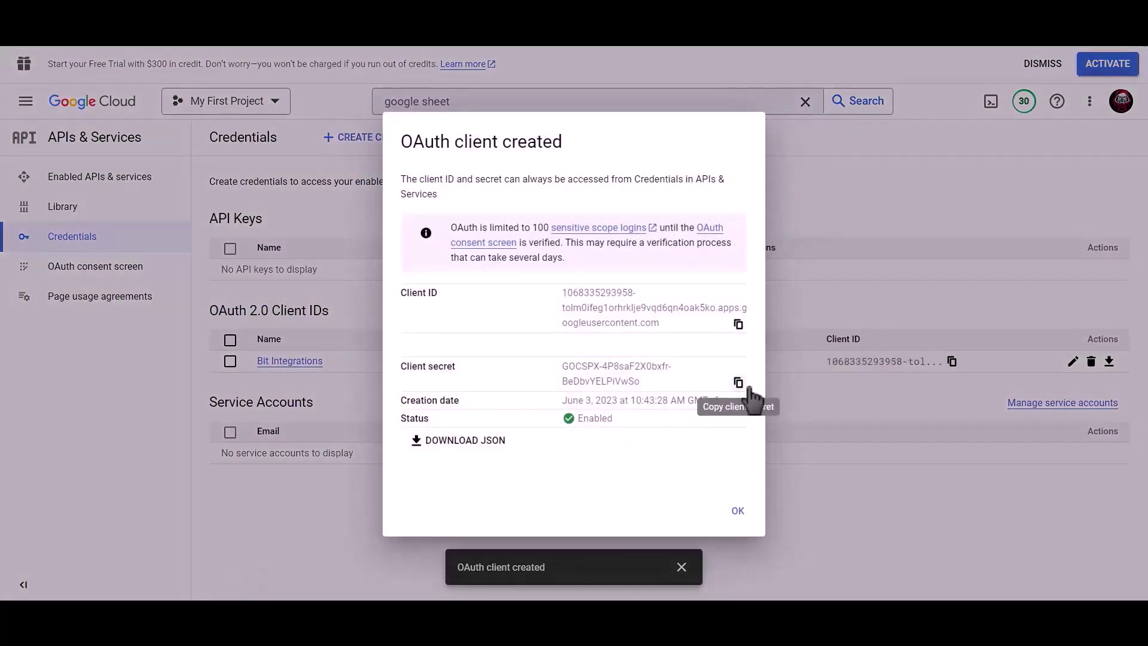
{"action": "left_click", "coordinate": [738, 325]}
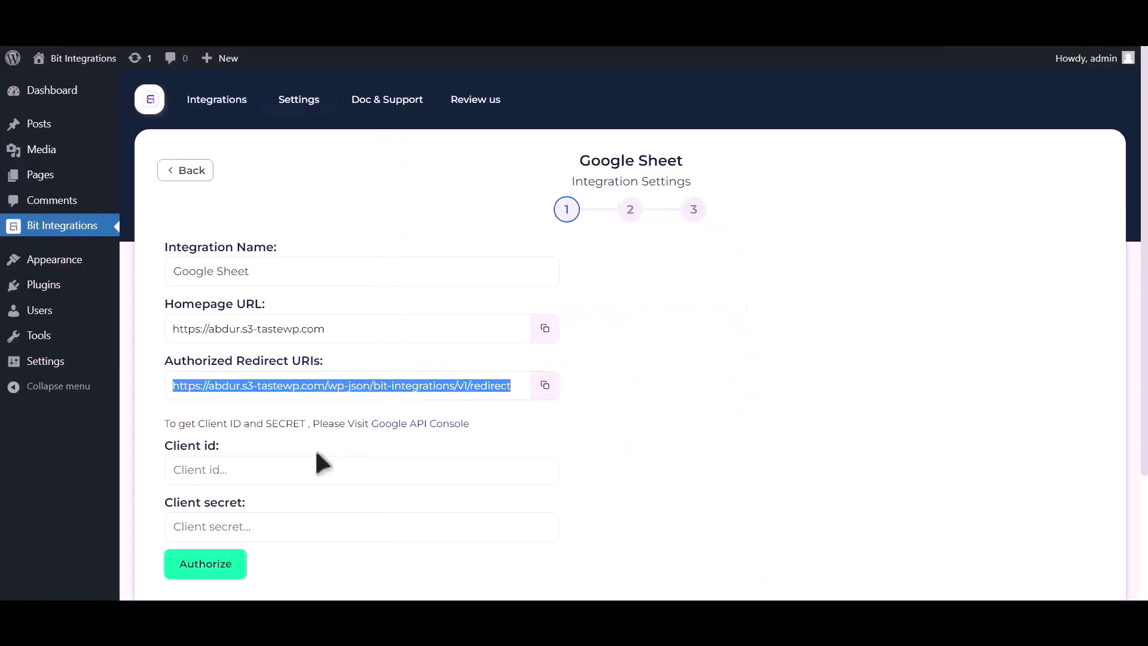
{"action": "left_click", "coordinate": [284, 467]}
{"action": "key", "text": "ctrl+v"}
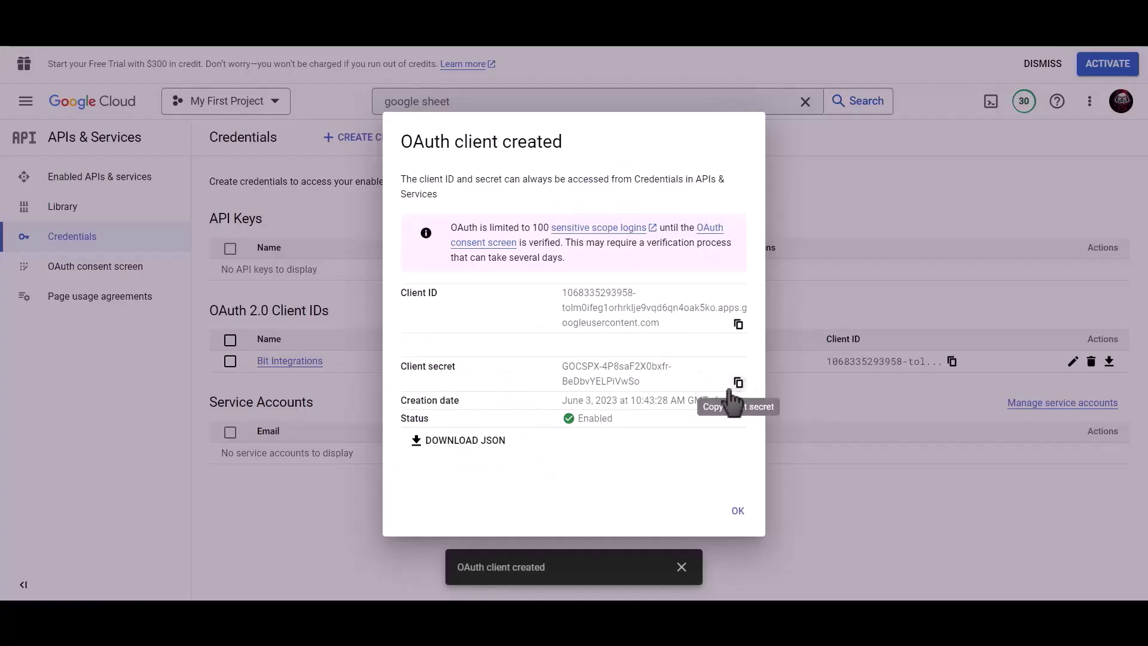
Paste the client secret into the Client secret field and start Google authorization
{"action": "left_click", "coordinate": [739, 382]}
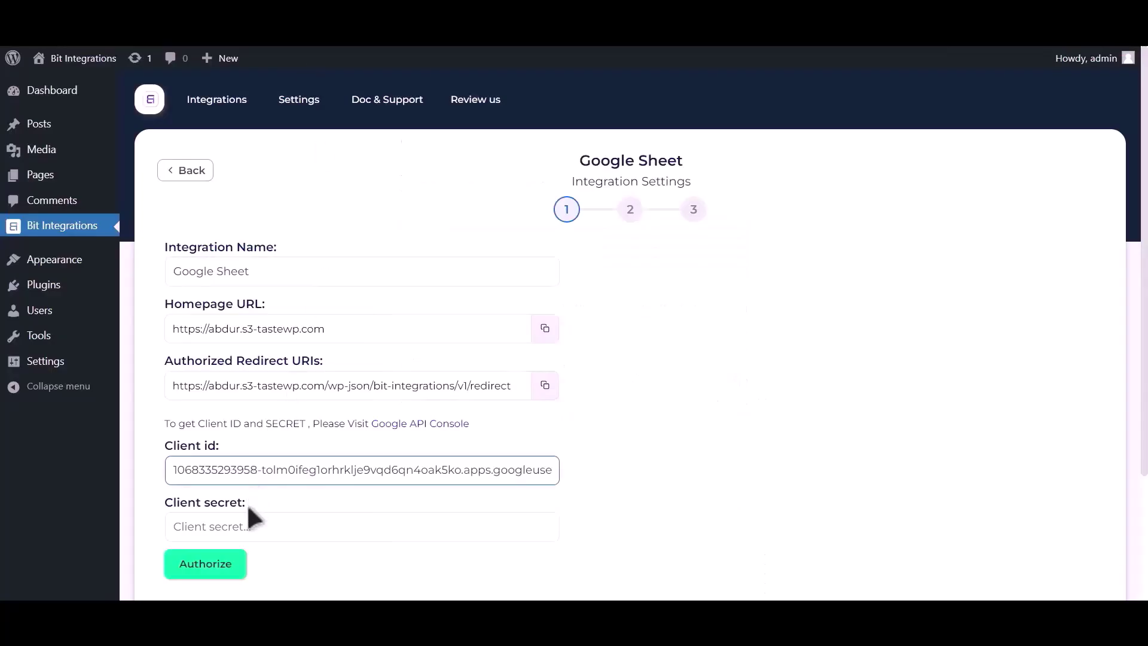
{"action": "left_click", "coordinate": [256, 523]}
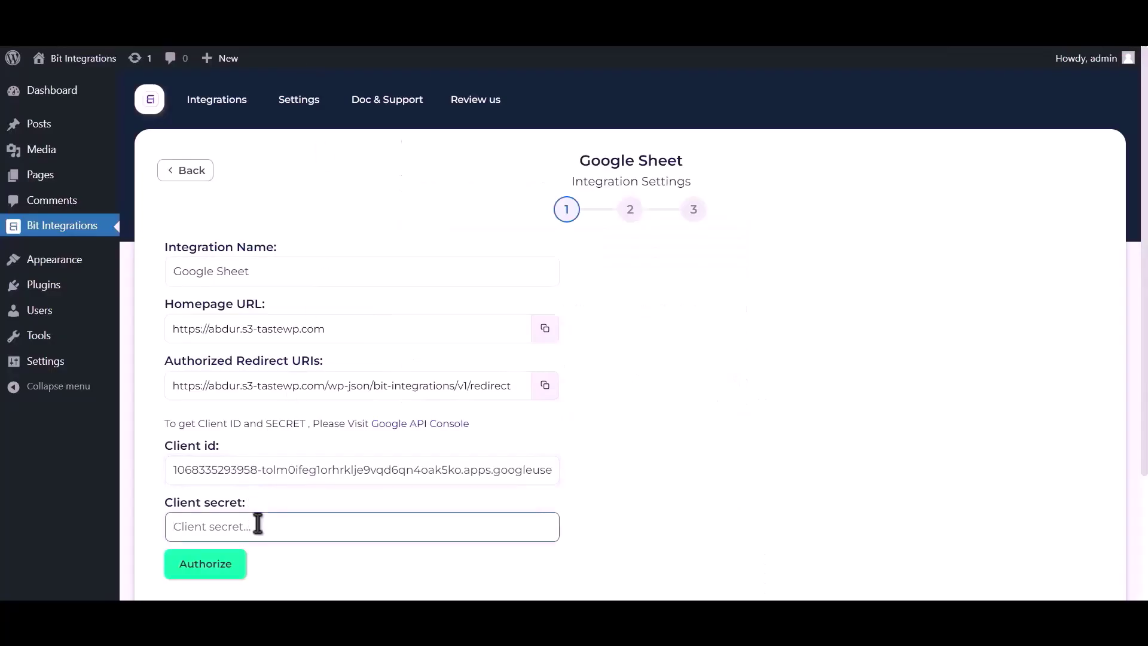
{"action": "key", "text": "ctrl+v"}
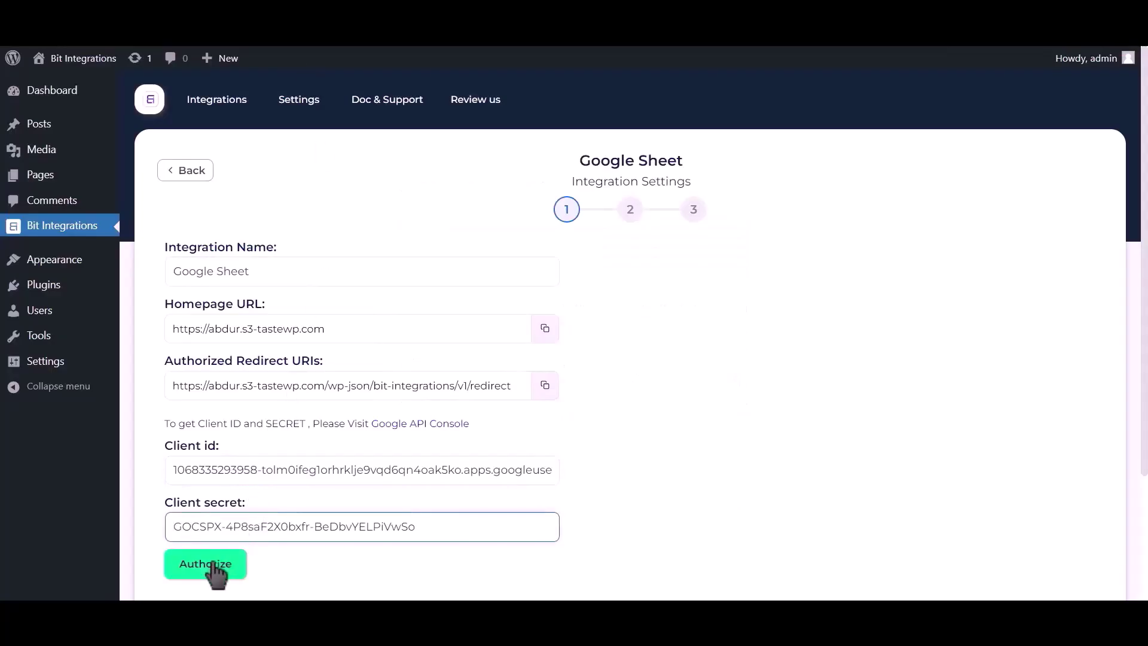
{"action": "left_click", "coordinate": [210, 563]}
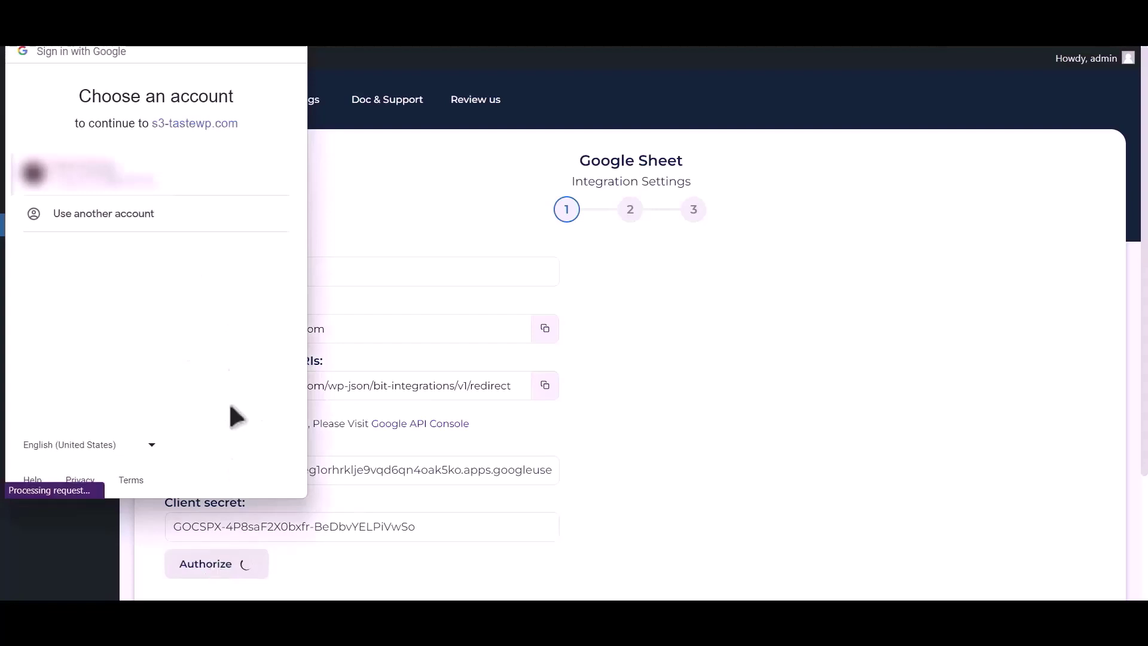
Choose the Google account, proceed past the unverified-app warning and grant the site access
{"action": "left_click", "coordinate": [142, 180]}
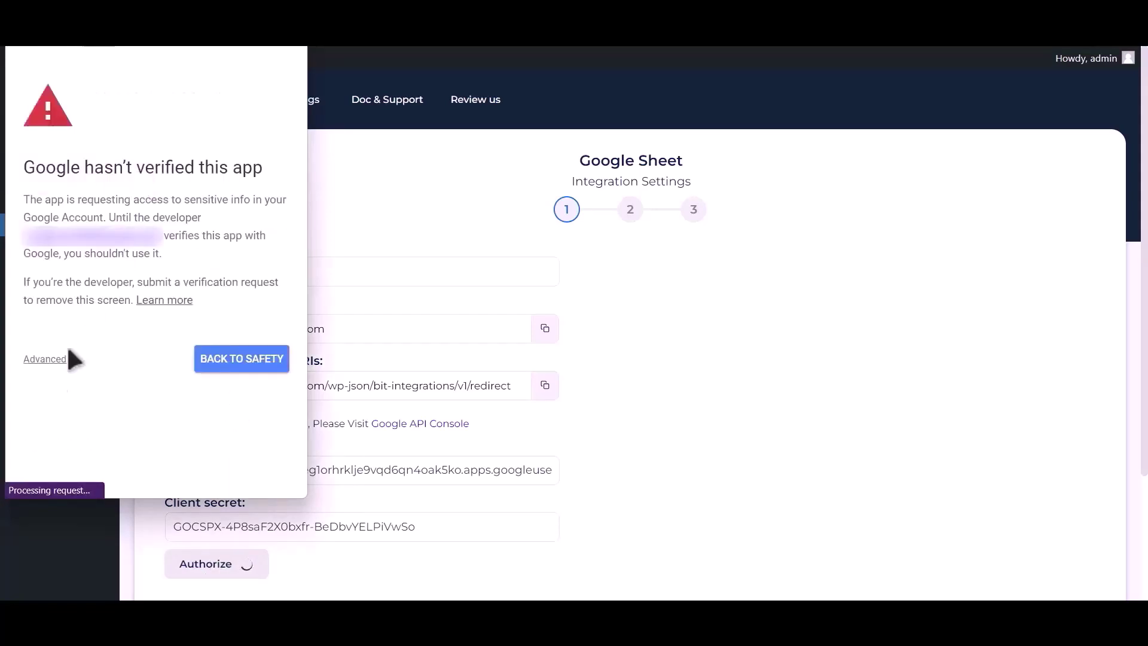
{"action": "left_click", "coordinate": [45, 359]}
{"action": "left_click", "coordinate": [87, 467]}
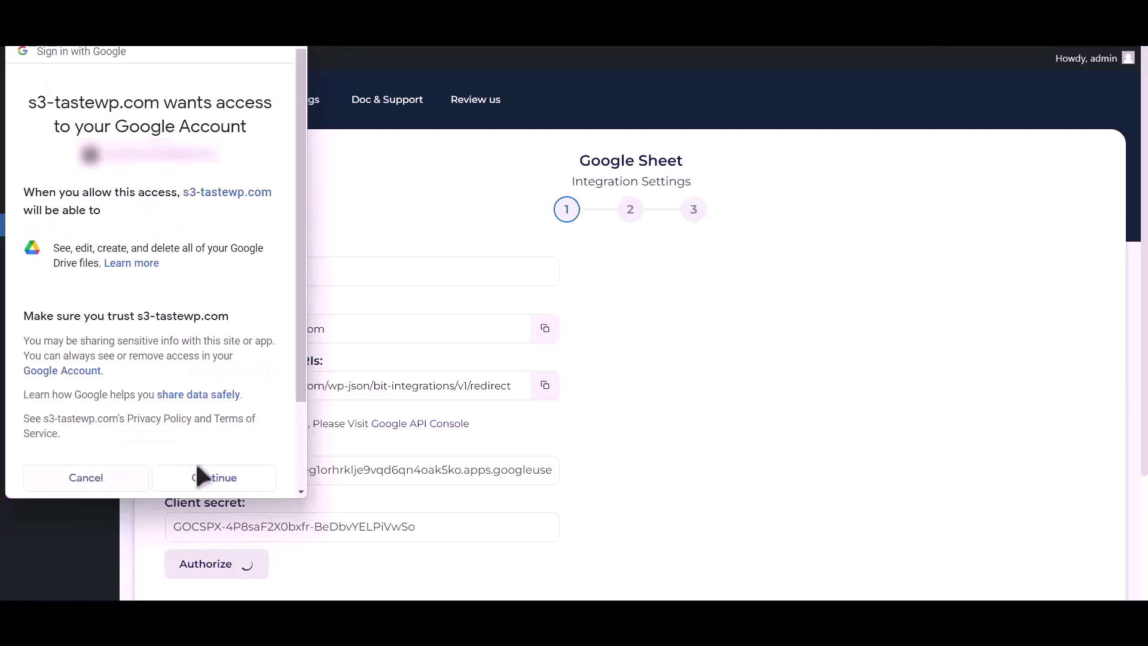
{"action": "left_click", "coordinate": [216, 478]}
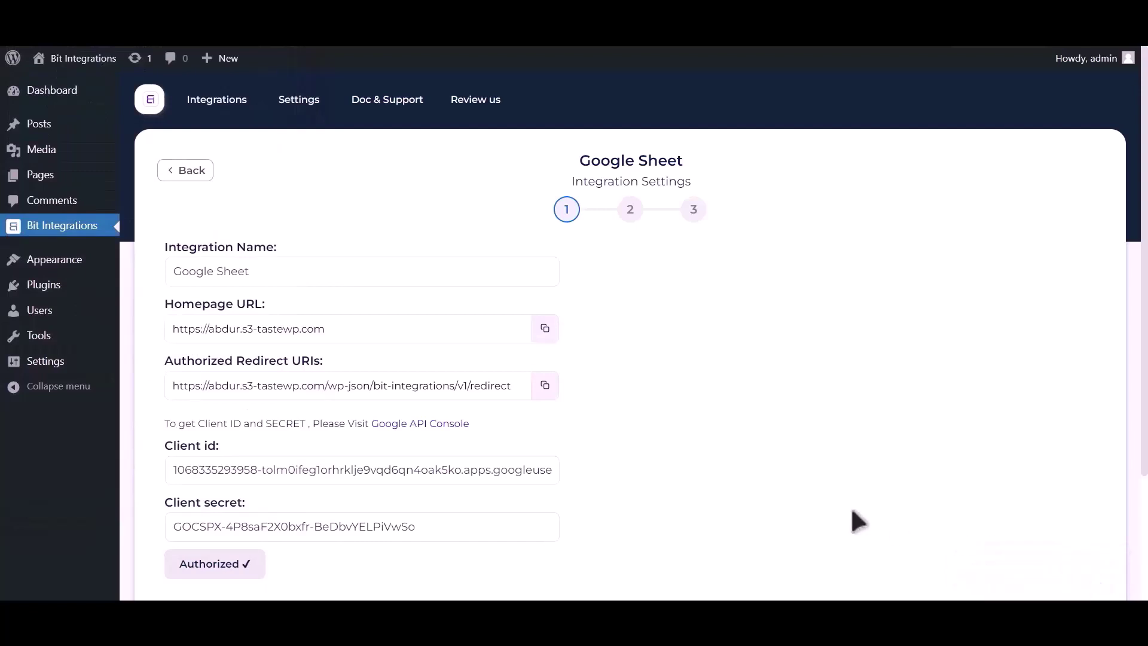
{"action": "scroll", "coordinate": [831, 426], "scroll_direction": "down", "scroll_amount": 3}
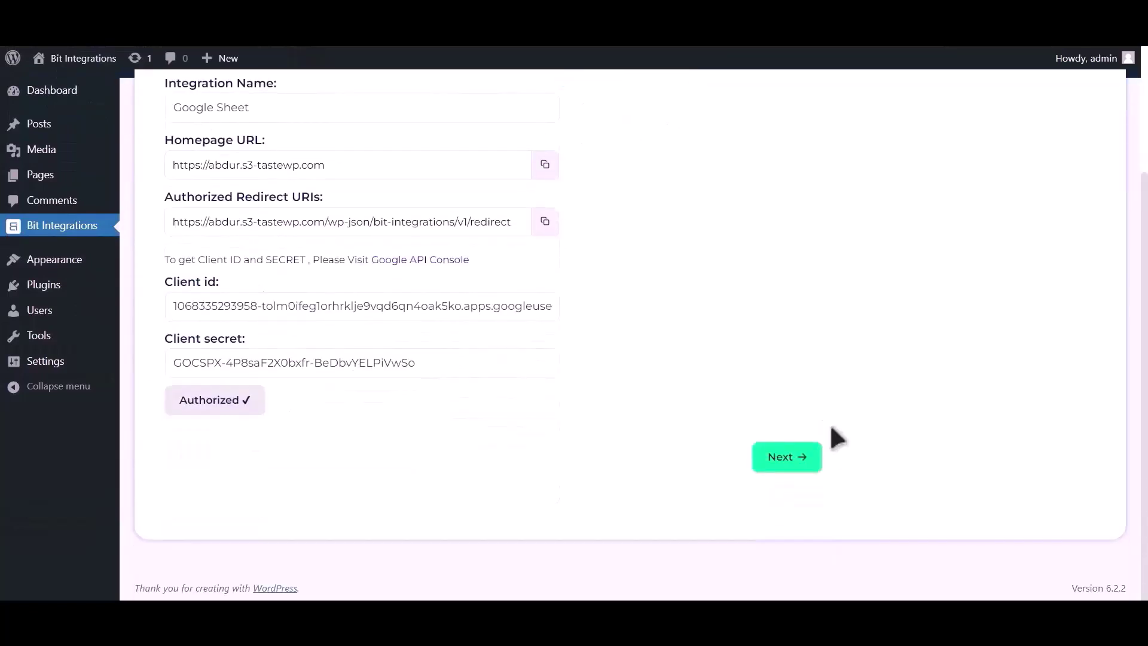
Target spreadsheet Post_Google_Sheet, worksheet Sheet1, with A1 as the header row
{"action": "left_click", "coordinate": [784, 458]}
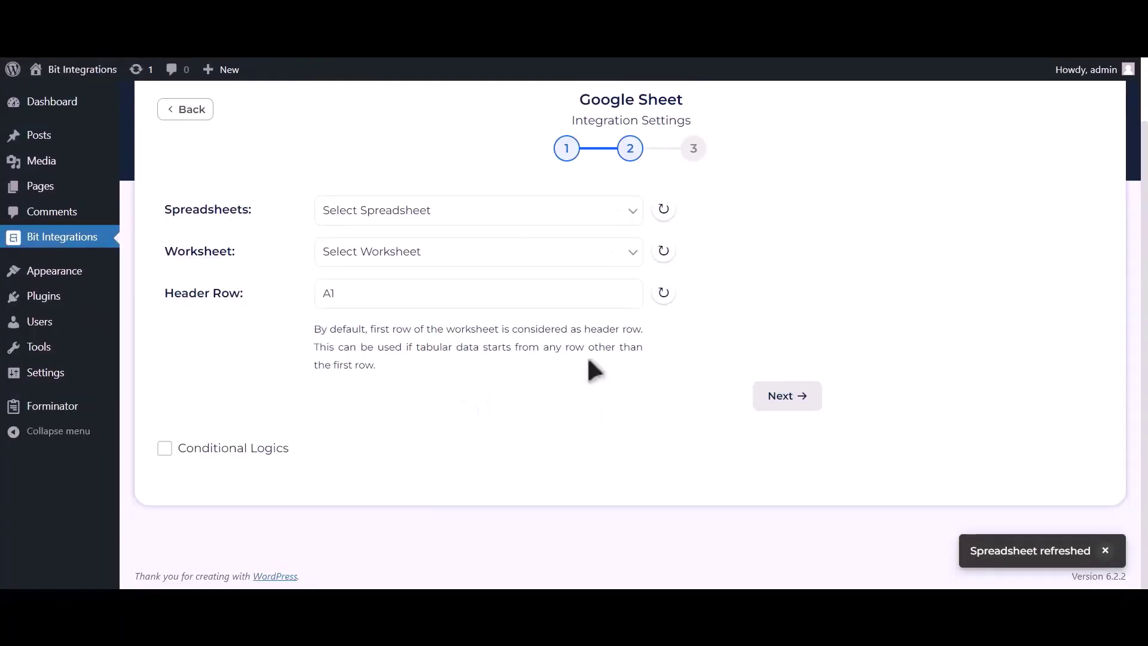
{"action": "left_click", "coordinate": [534, 218]}
{"action": "left_click", "coordinate": [504, 247]}
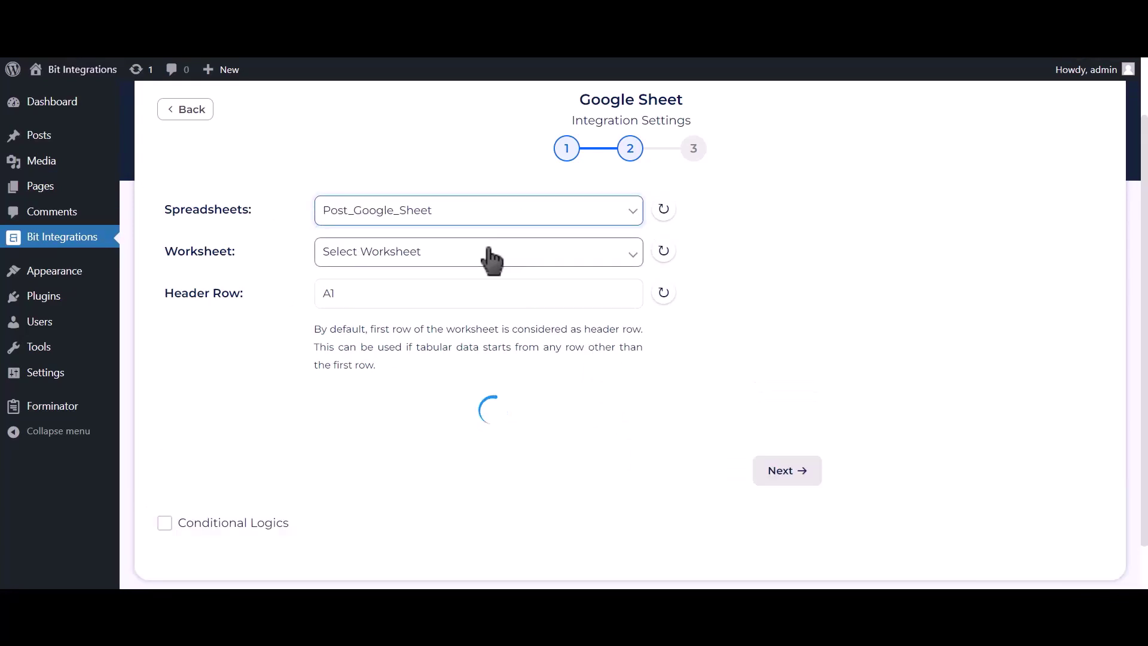
{"action": "left_click", "coordinate": [490, 251]}
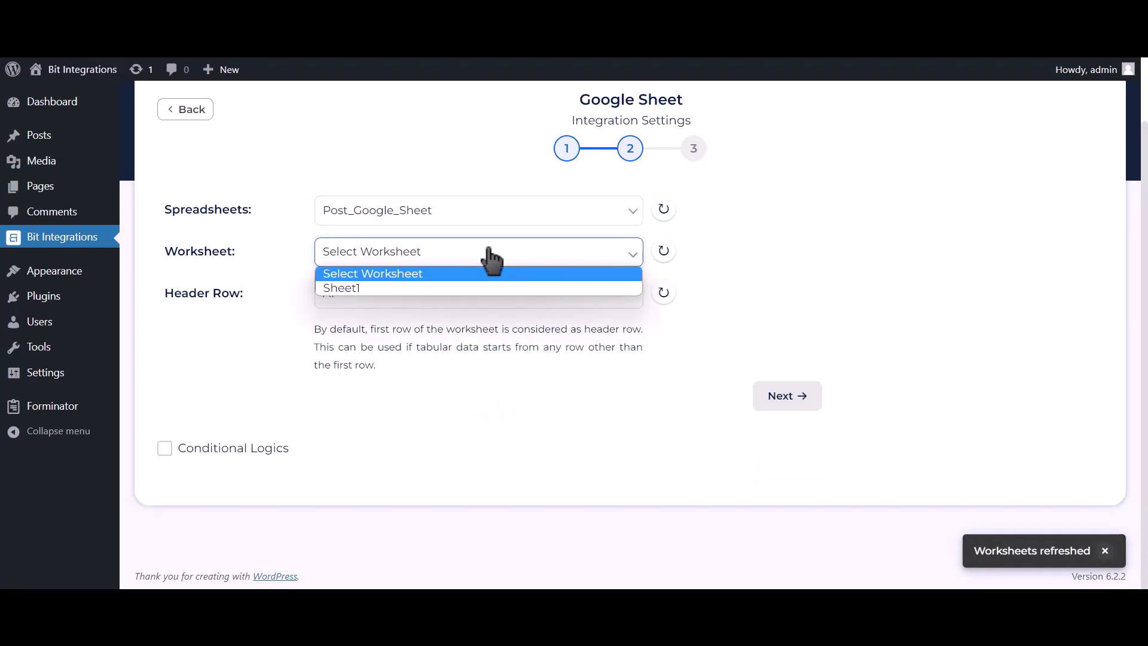
{"action": "left_click", "coordinate": [401, 286]}
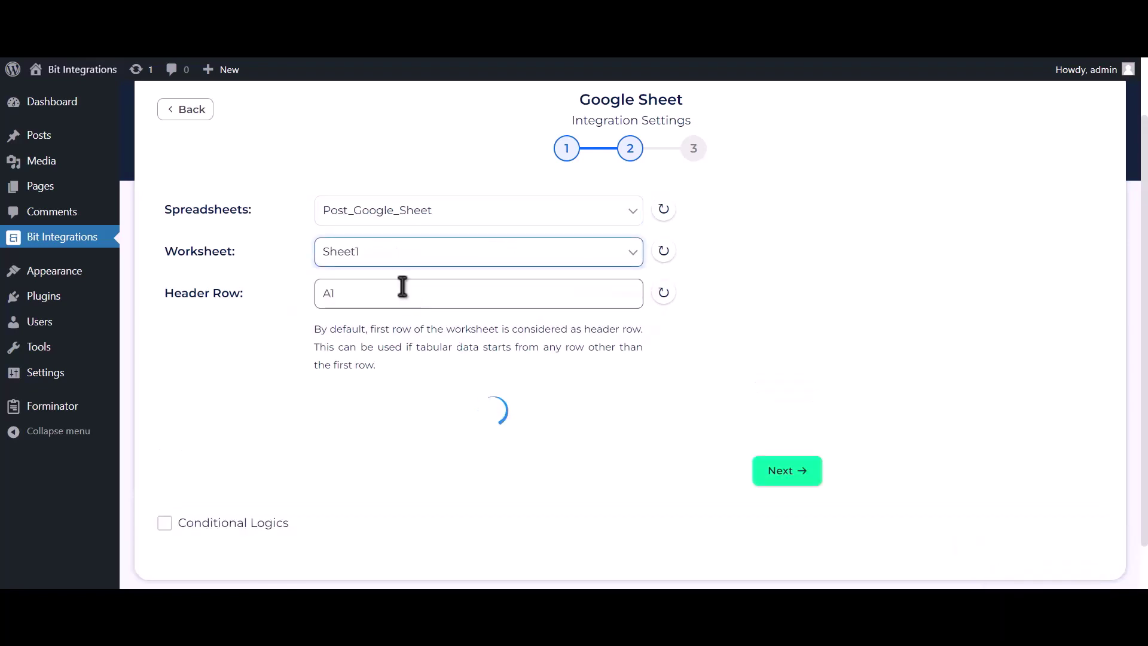
{"action": "left_click", "coordinate": [404, 291]}
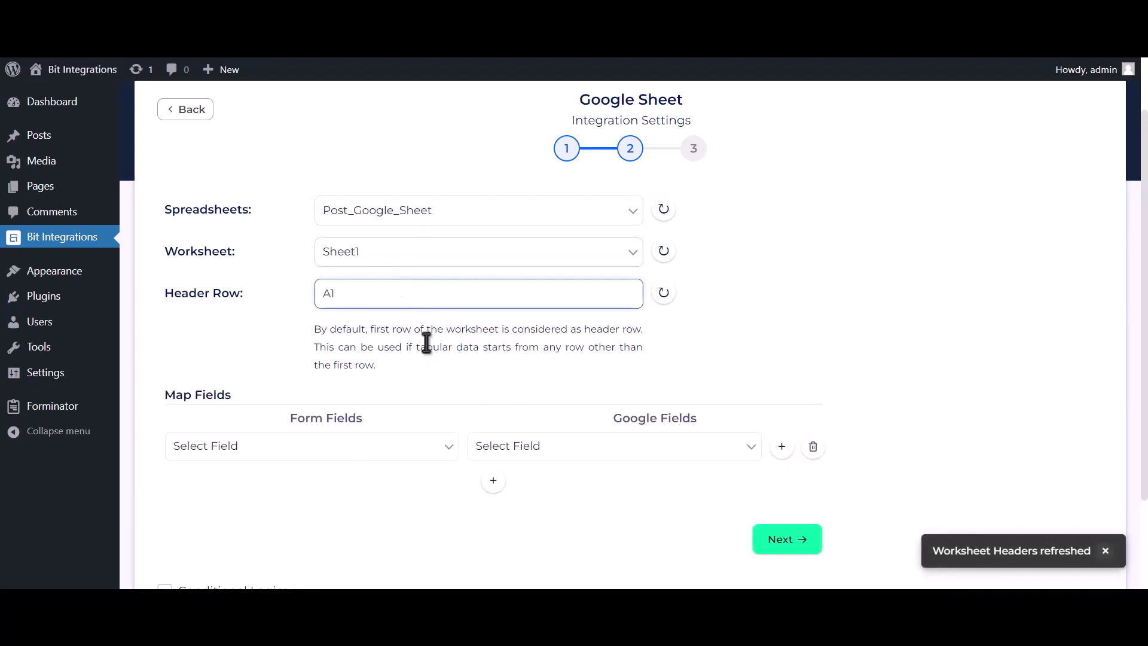
Map Name-1 to the Name column and Email Address-1 to Email Address
{"action": "scroll", "coordinate": [424, 338], "scroll_direction": "down", "scroll_amount": 2}
{"action": "left_click", "coordinate": [520, 335]}
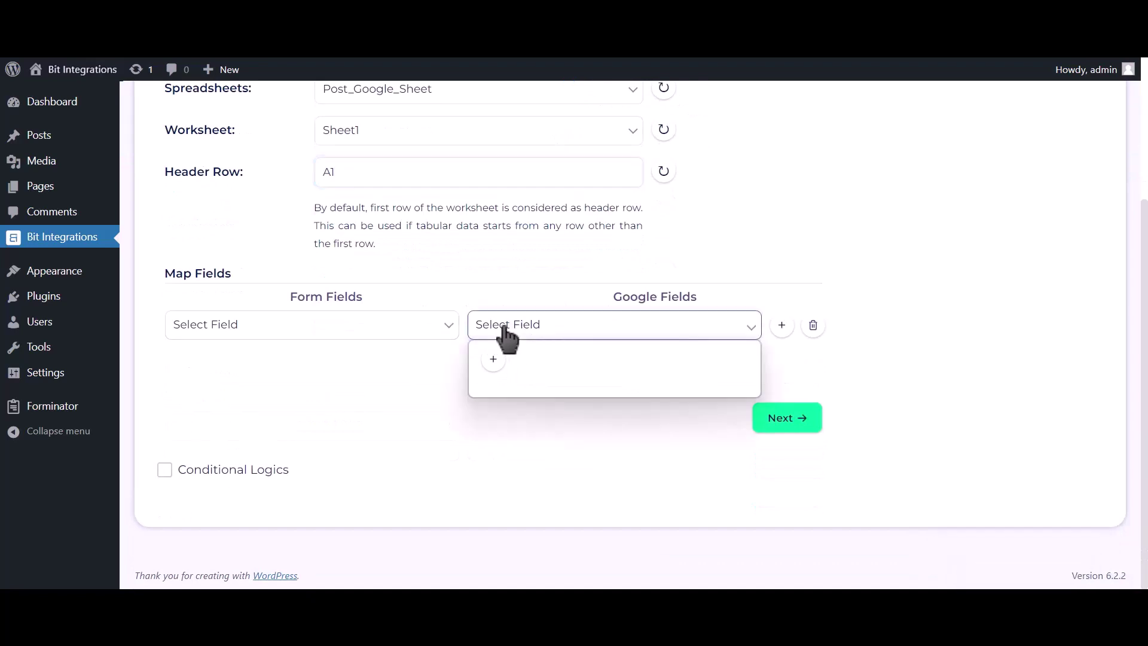
{"action": "left_click", "coordinate": [501, 361]}
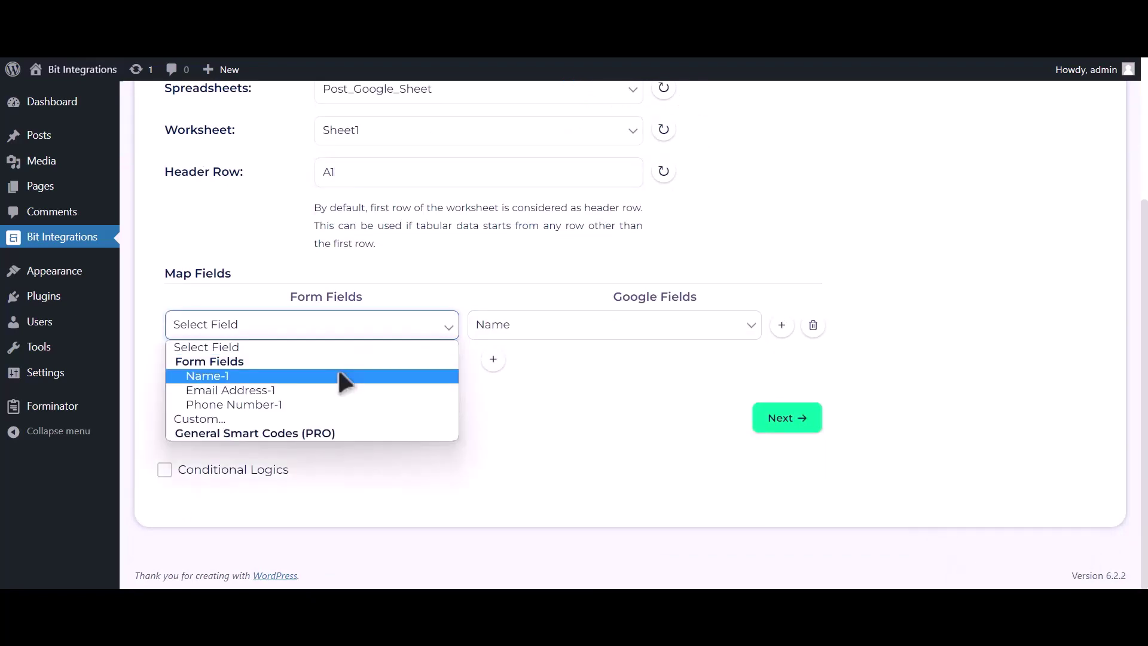
{"action": "left_click", "coordinate": [336, 375]}
{"action": "left_click", "coordinate": [493, 359]}
{"action": "left_click", "coordinate": [502, 371]}
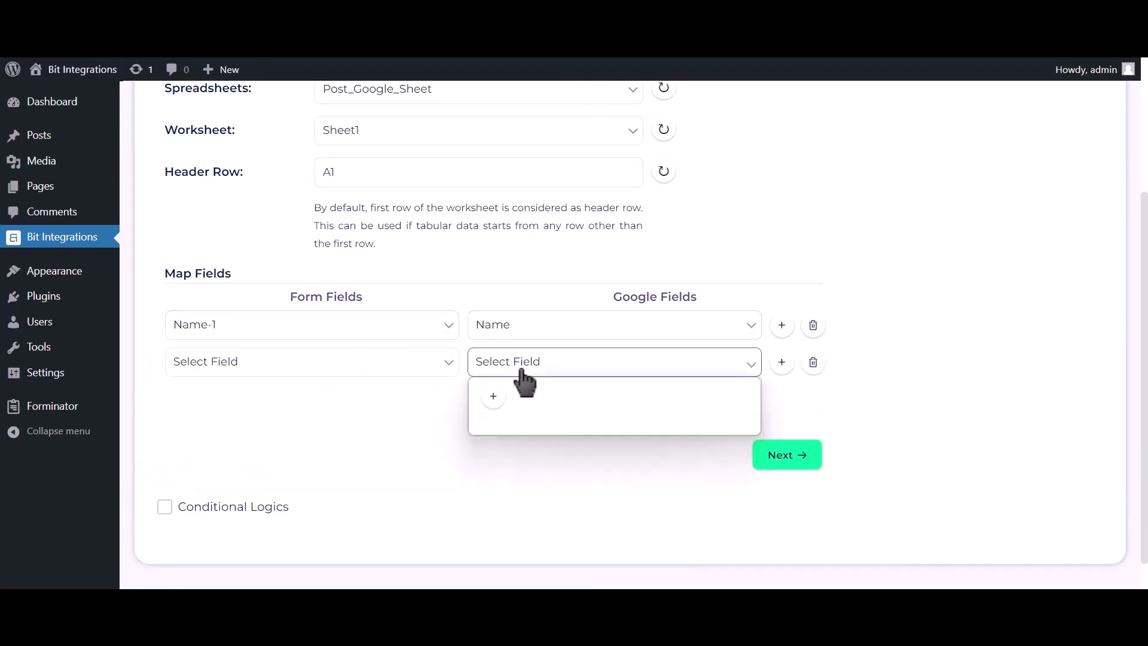
{"action": "left_click", "coordinate": [512, 412]}
{"action": "left_click", "coordinate": [351, 381]}
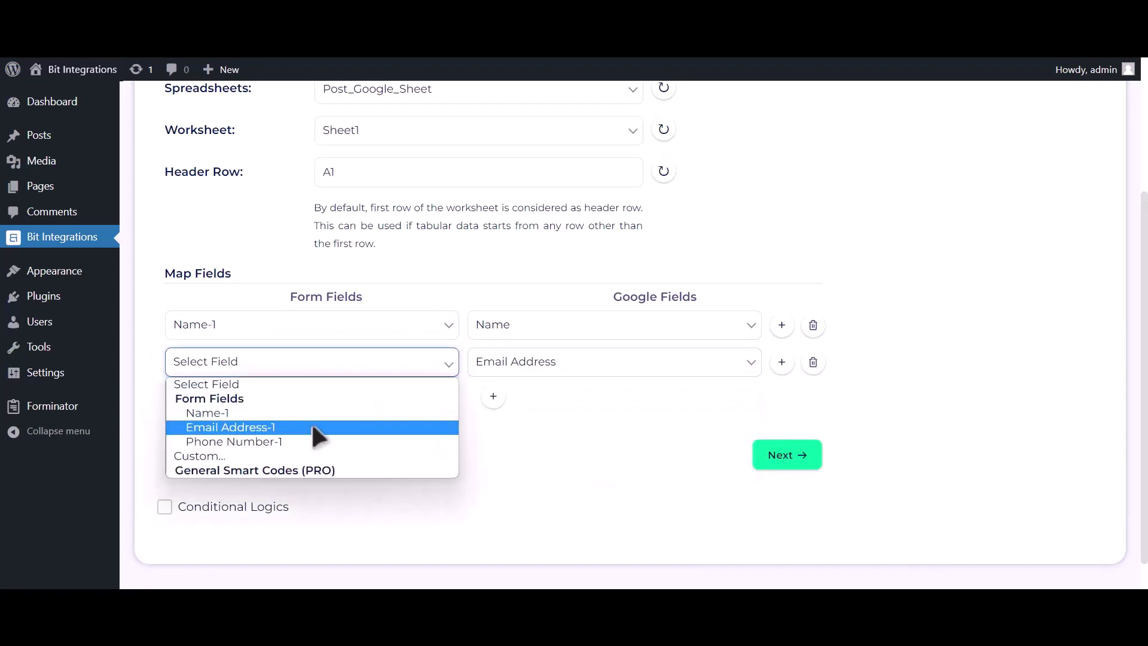
{"action": "left_click", "coordinate": [312, 425]}
Add a third mapping row pairing Phone Number-1 with the Phone Number column
{"action": "left_click", "coordinate": [493, 396]}
{"action": "left_click", "coordinate": [529, 406]}
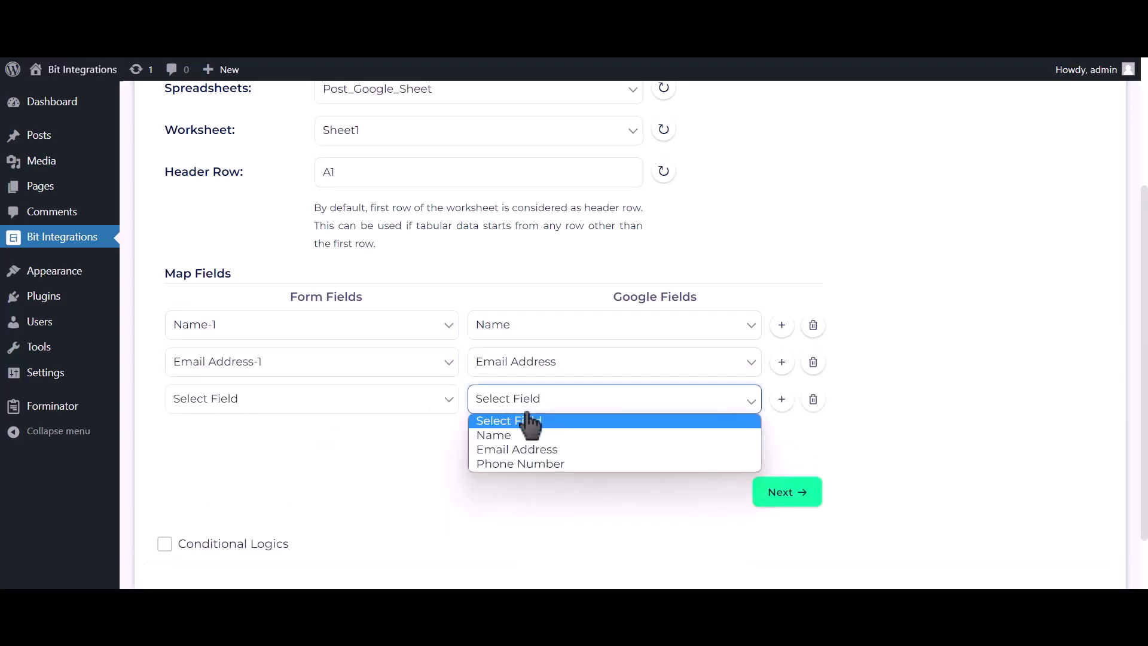
{"action": "left_click", "coordinate": [529, 462]}
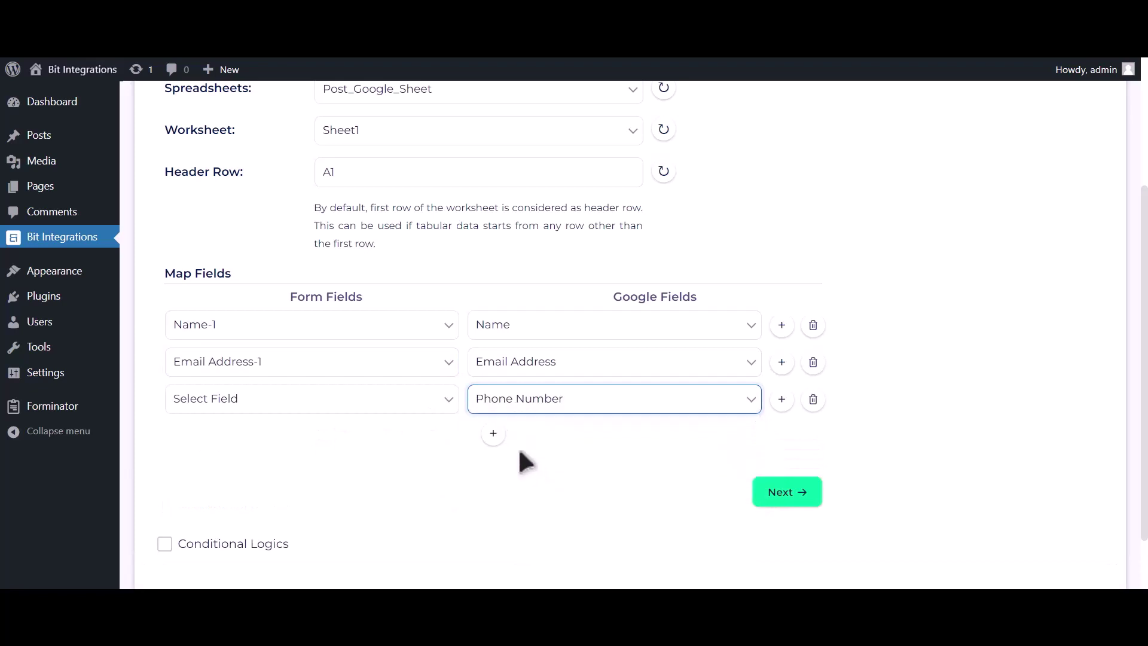
{"action": "left_click", "coordinate": [413, 399]}
{"action": "left_click", "coordinate": [368, 478]}
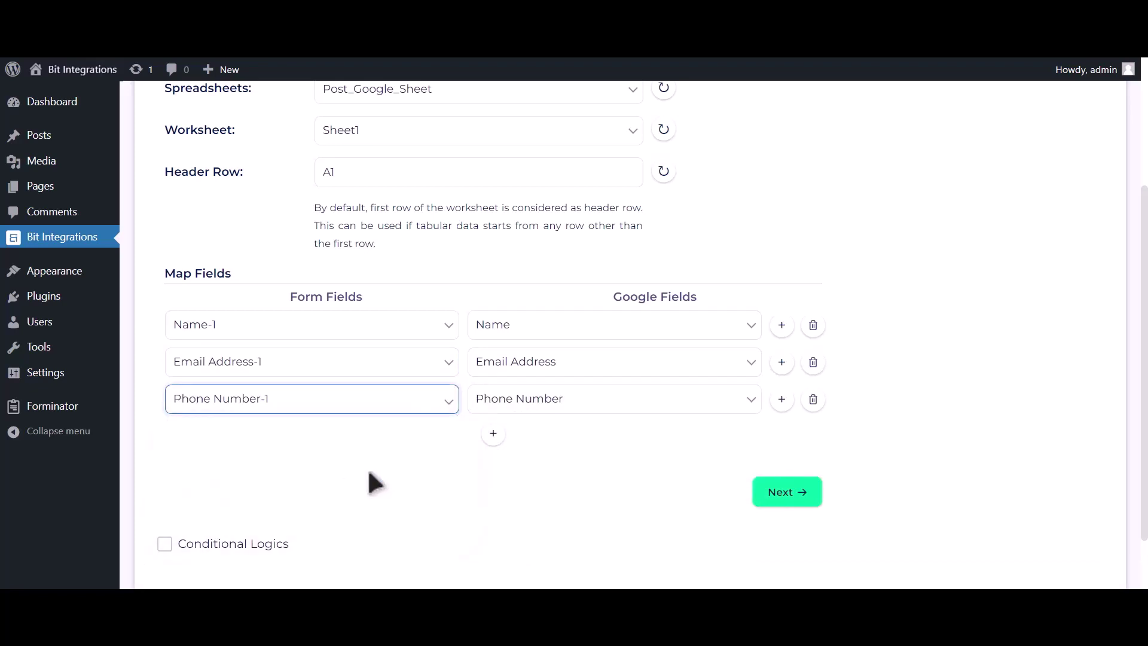
{"action": "scroll", "coordinate": [335, 484], "scroll_direction": "down", "scroll_amount": 1}
Leave Conditional Logics disabled and finish and save the Google Sheet integration
{"action": "left_click", "coordinate": [262, 469]}
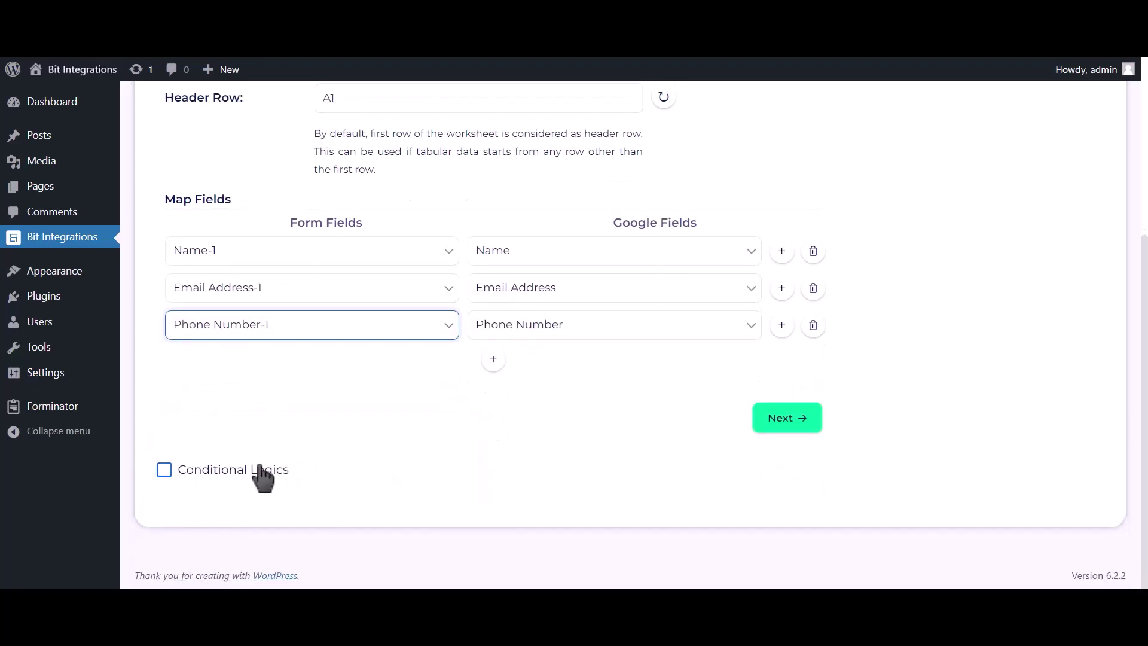
{"action": "scroll", "coordinate": [263, 466], "scroll_direction": "down", "scroll_amount": 2}
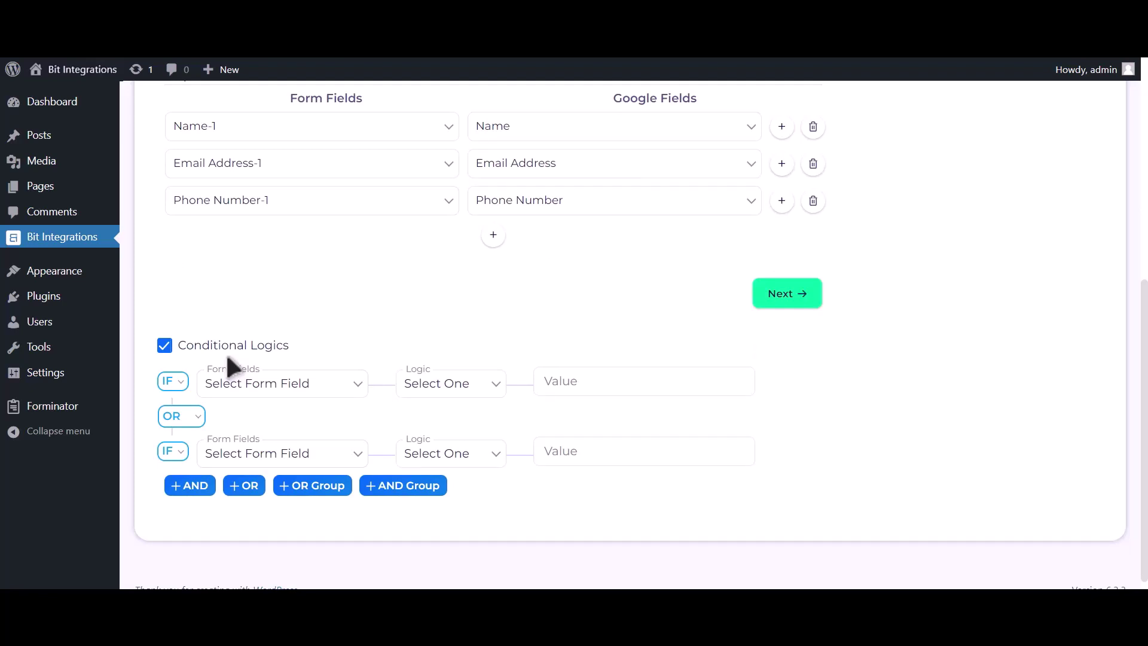
{"action": "left_click", "coordinate": [229, 351]}
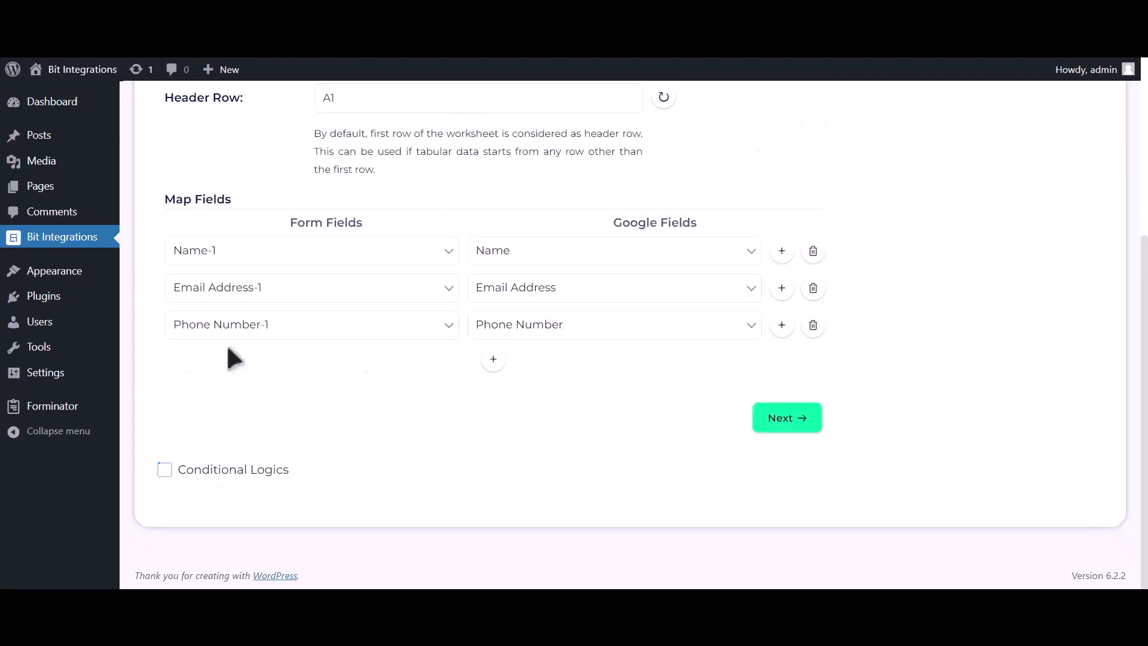
{"action": "left_click", "coordinate": [786, 419]}
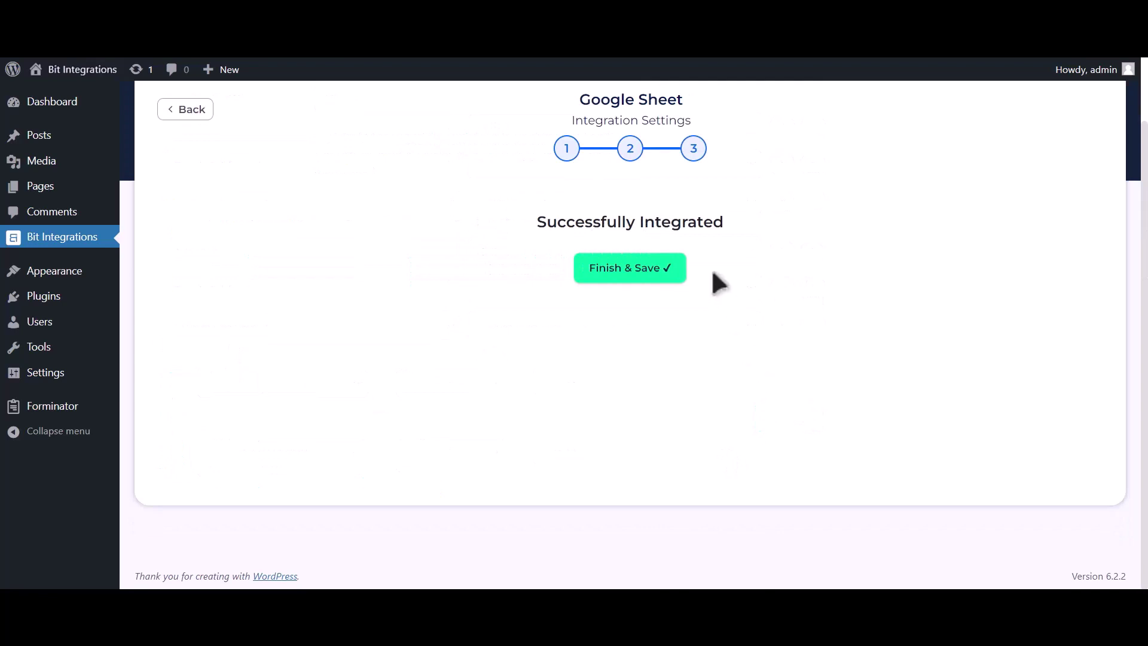
{"action": "left_click", "coordinate": [668, 274]}
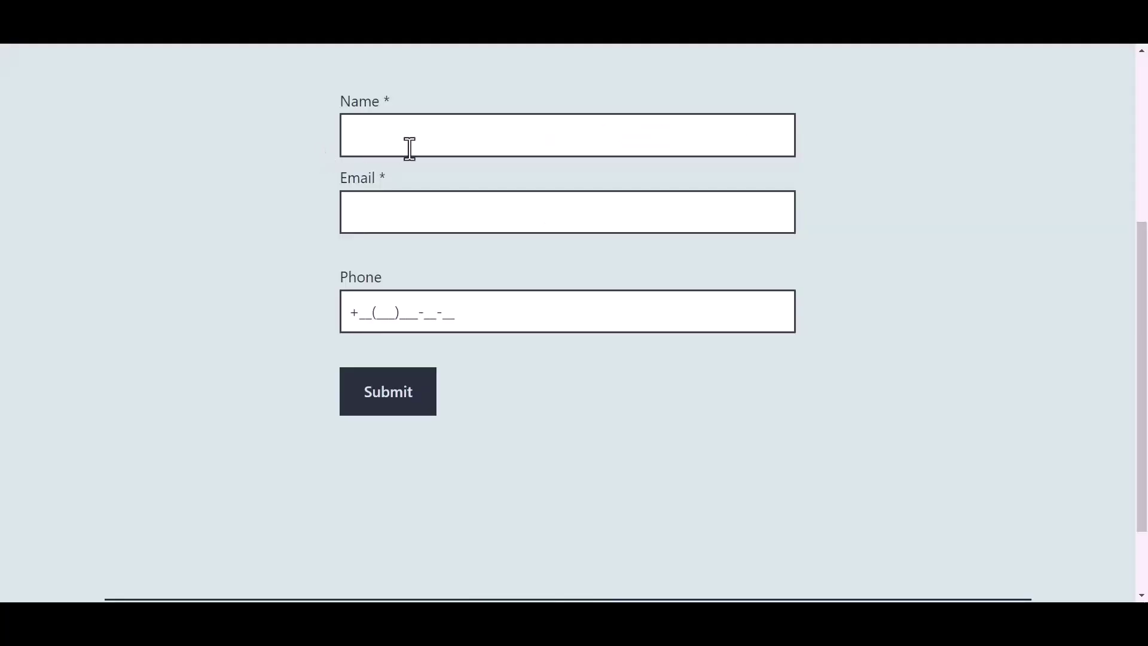
Submit the form with name 'Bit Integrations', a test e-mail address and a phone number
{"action": "left_click", "coordinate": [430, 138]}
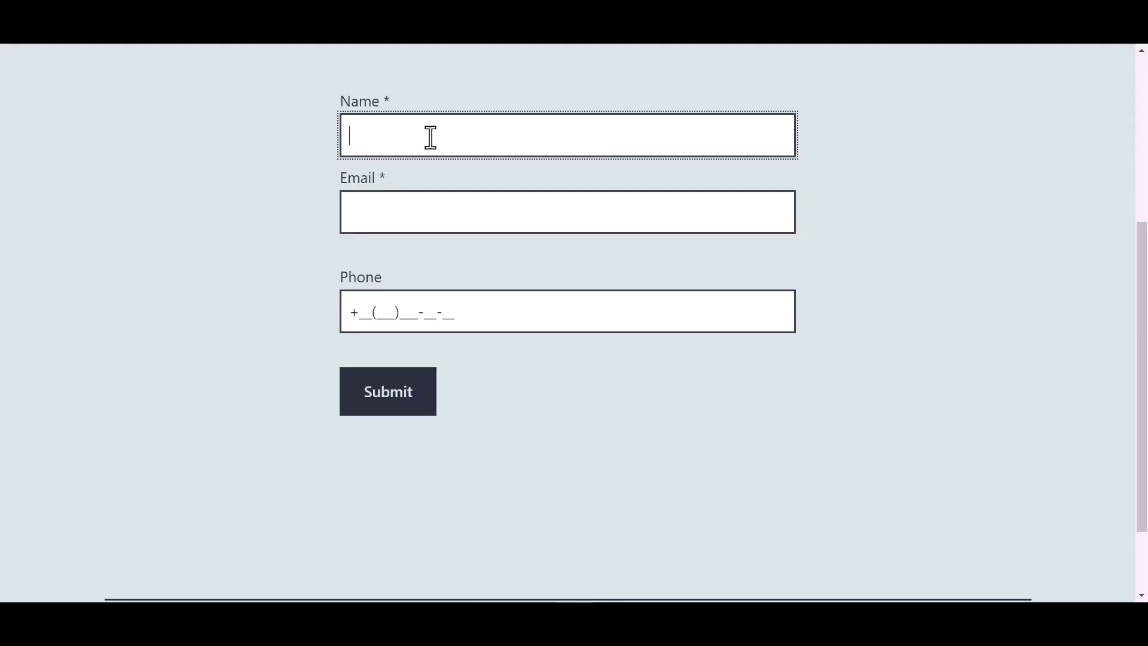
{"action": "type", "text": "Bit Integrations"}
{"action": "left_click", "coordinate": [410, 197]}
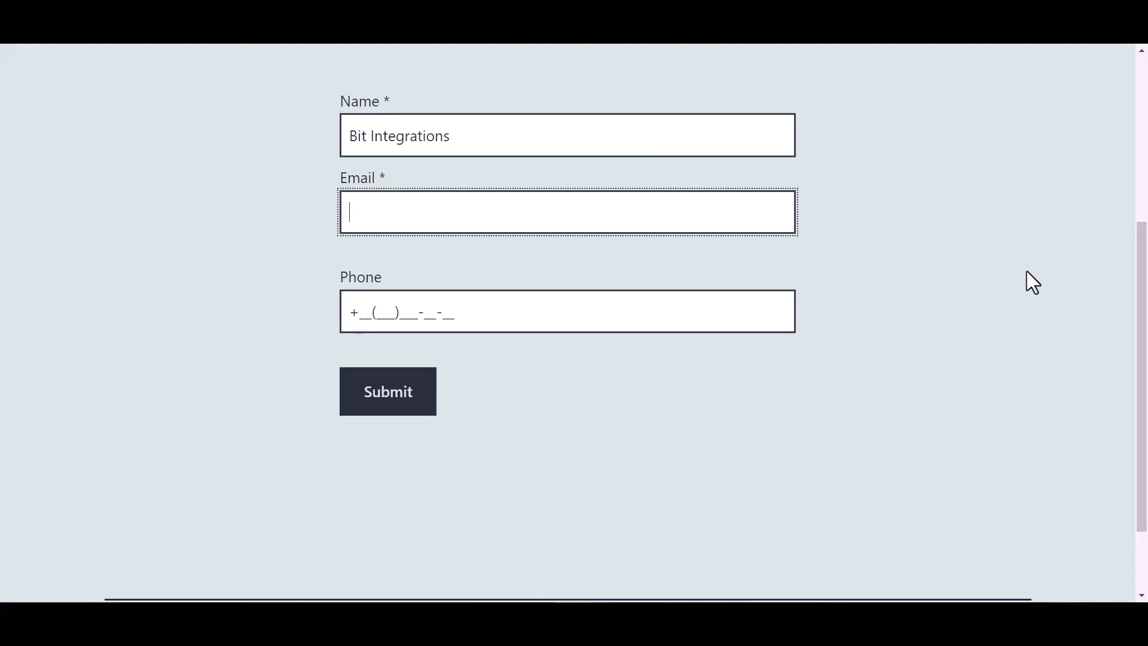
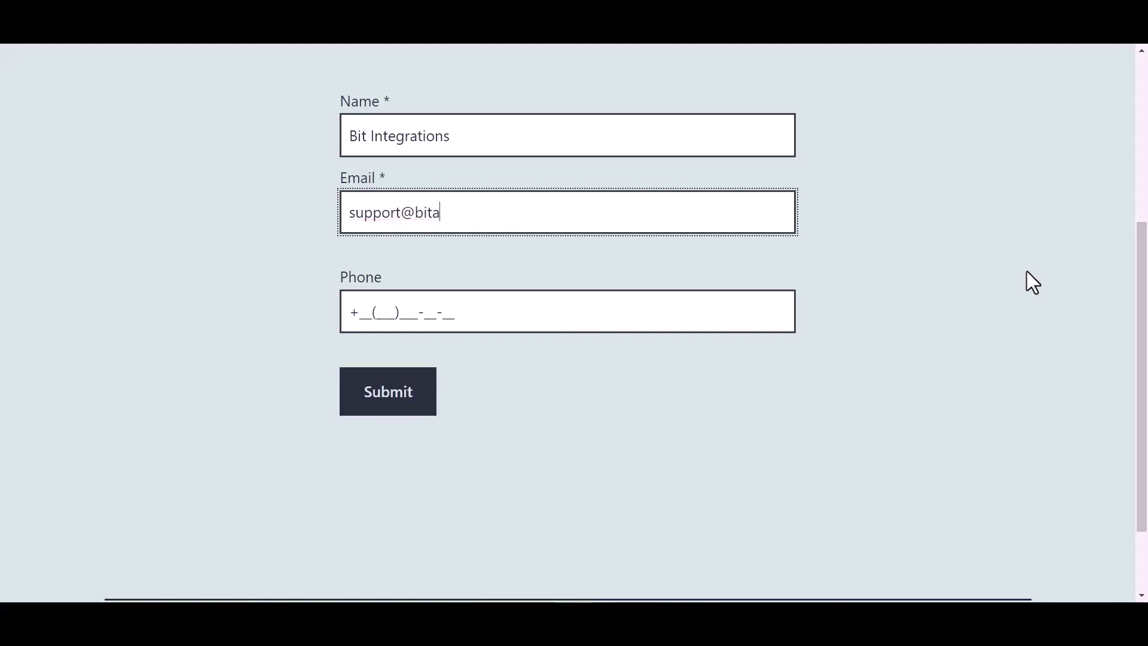
{"action": "left_click", "coordinate": [442, 311]}
{"action": "type", "text": "44(455)"}
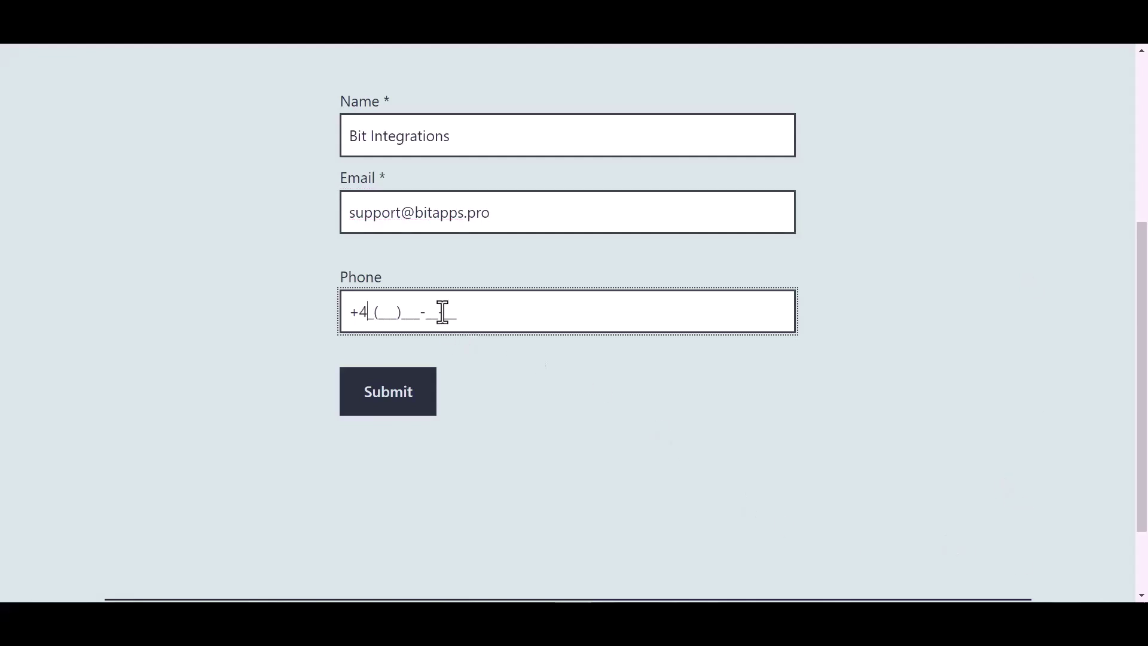
{"action": "type", "text": "566-6"}
{"action": "left_click", "coordinate": [397, 402]}
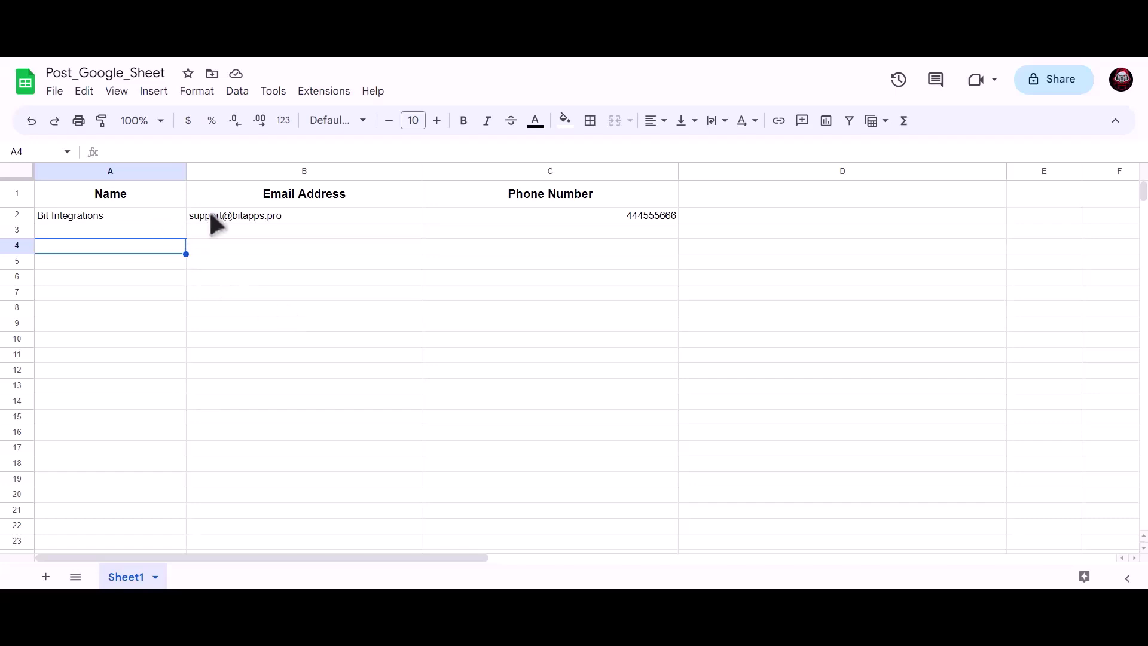
Check cells A2, B2 and C2 of Post_Google_Sheet for the submitted name, e-mail and phone
{"action": "key", "text": "Up"}
{"action": "key", "text": "Up"}
{"action": "left_click", "coordinate": [236, 215]}
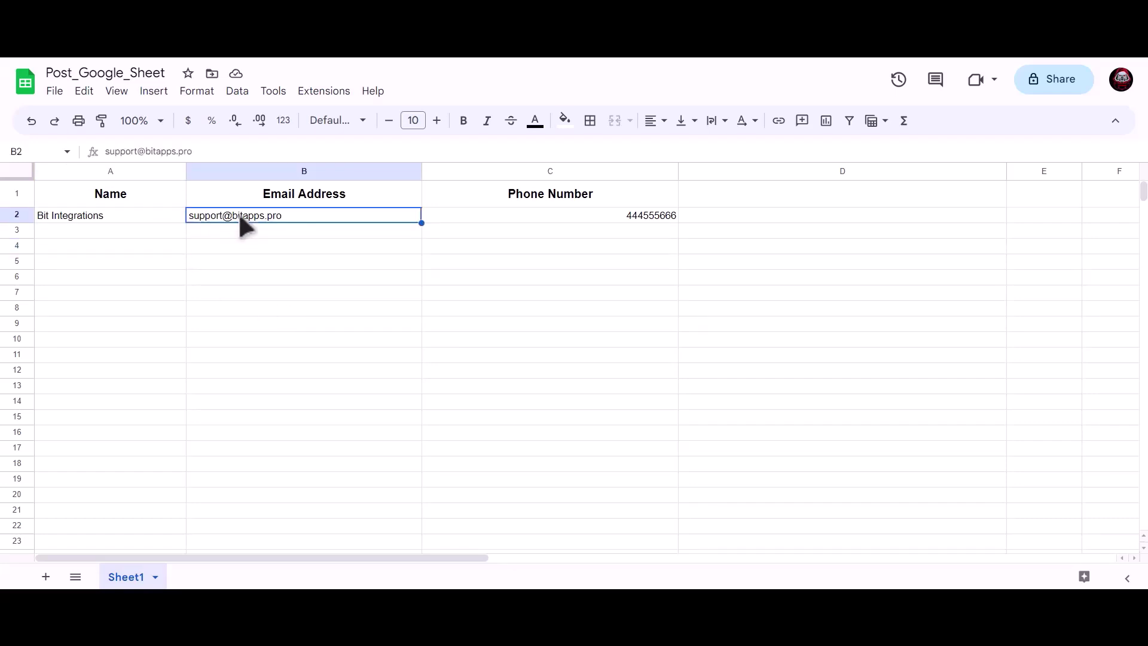
{"action": "left_click", "coordinate": [541, 215]}
{"action": "left_click", "coordinate": [332, 276]}
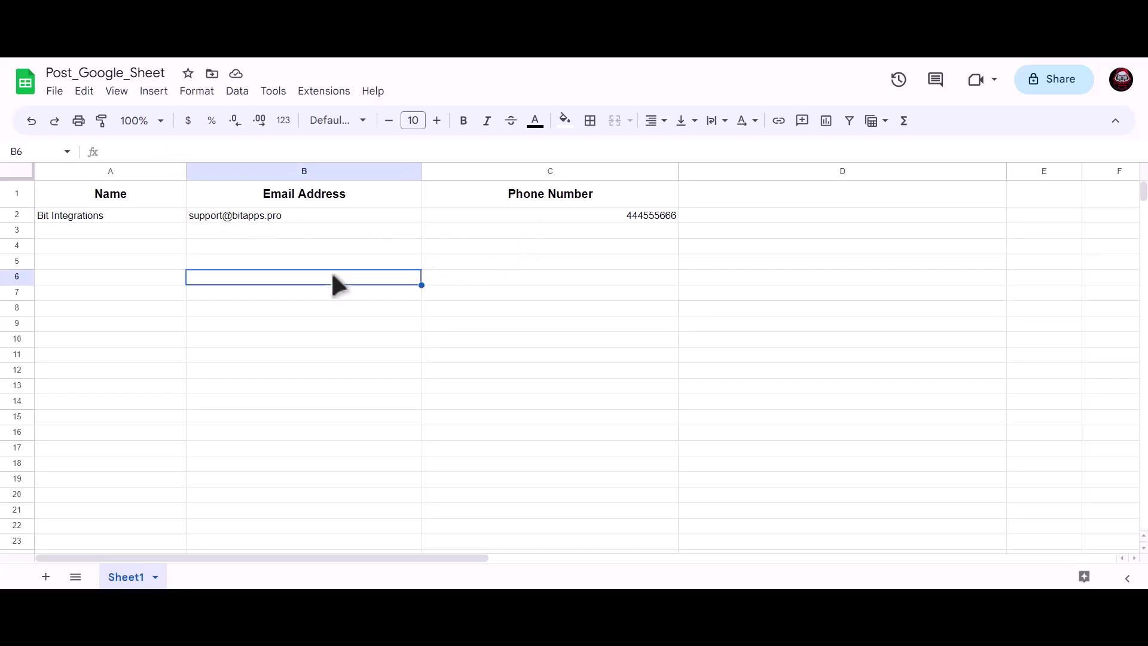